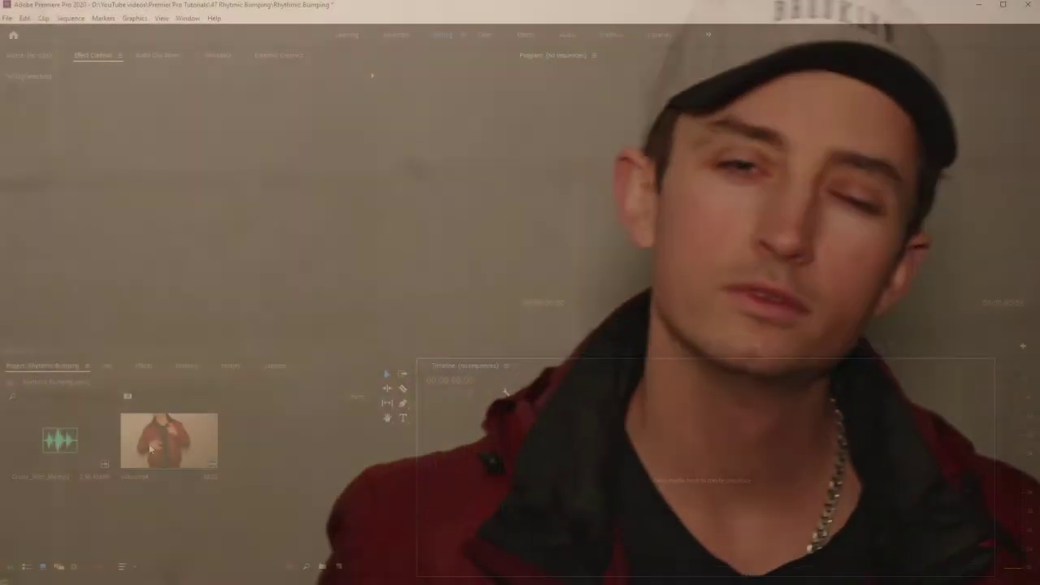
- Place video.mp4 on the timeline, unlink it, and delete its original audio
{"action": "left_click_drag", "start_coordinate": [151, 449], "coordinate": [482, 446]}
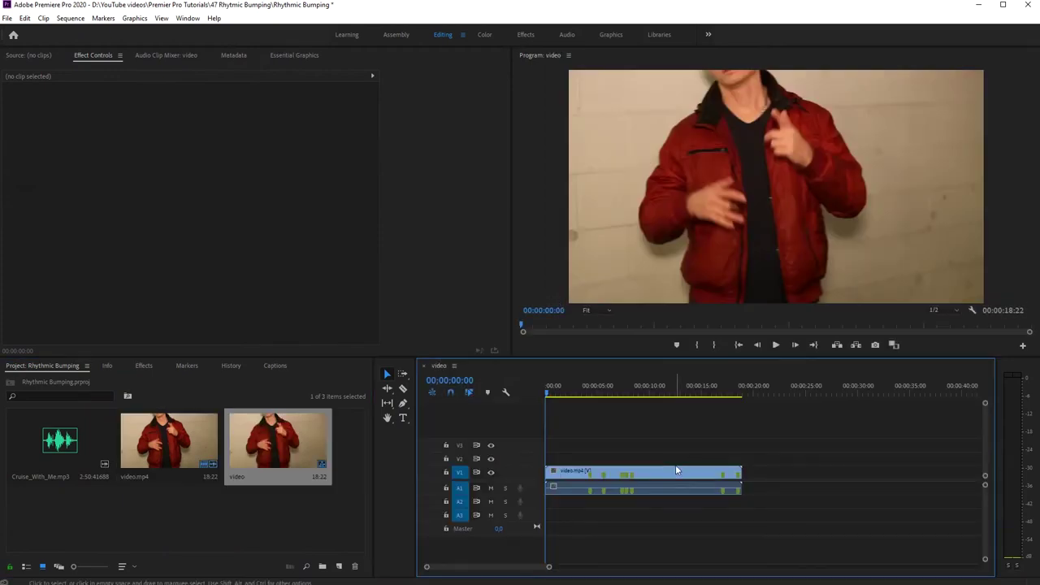
{"action": "right_click", "coordinate": [677, 468]}
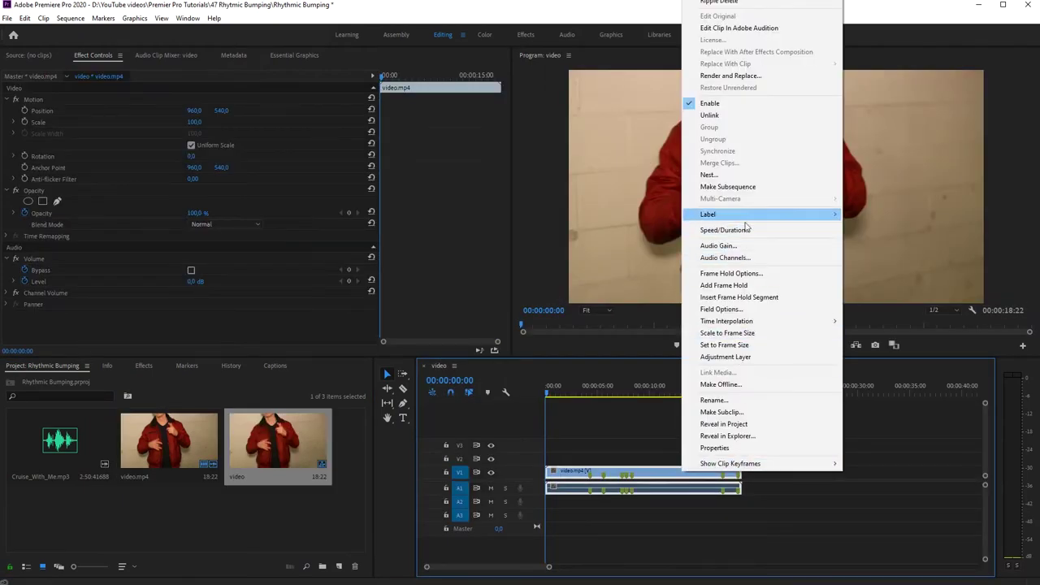
{"action": "left_click", "coordinate": [709, 115]}
{"action": "left_click", "coordinate": [677, 489]}
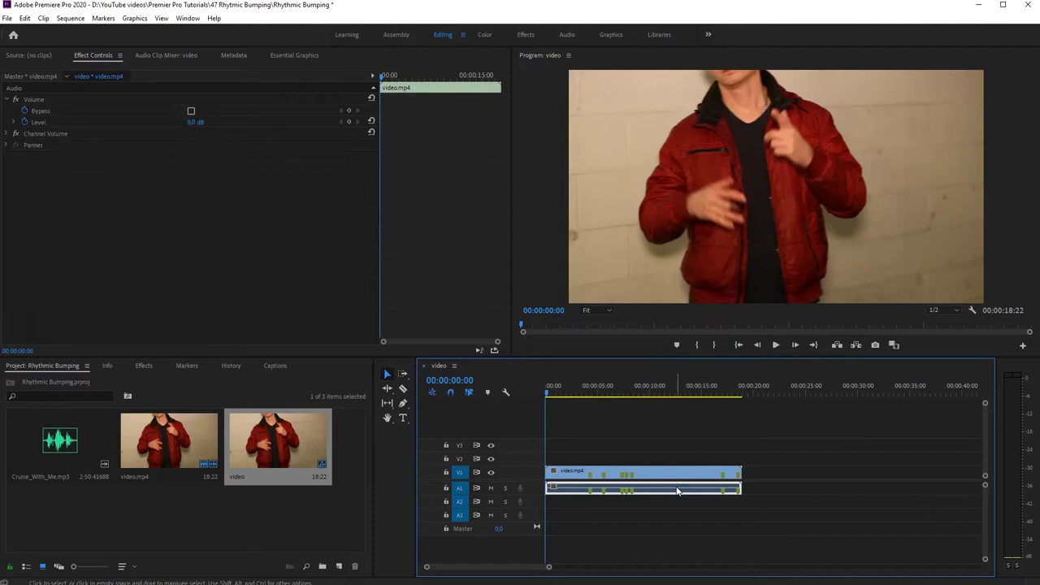
{"action": "key", "text": "Delete"}
- Put Cruise_With_Me.mp3 on A1, trim its opening, and move it to the sequence start
{"action": "left_click_drag", "start_coordinate": [65, 466], "coordinate": [543, 492]}
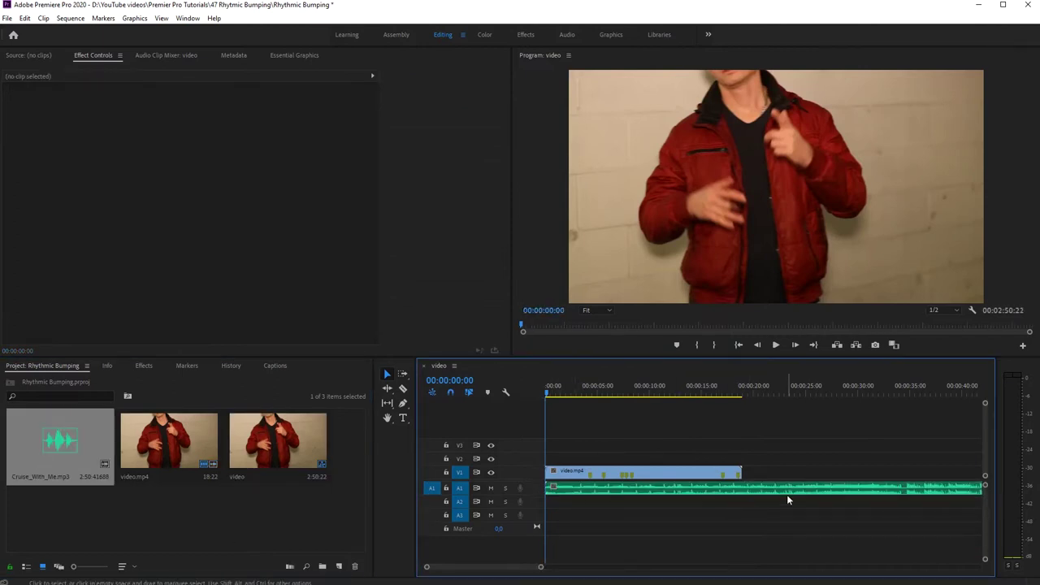
{"action": "key", "text": "c"}
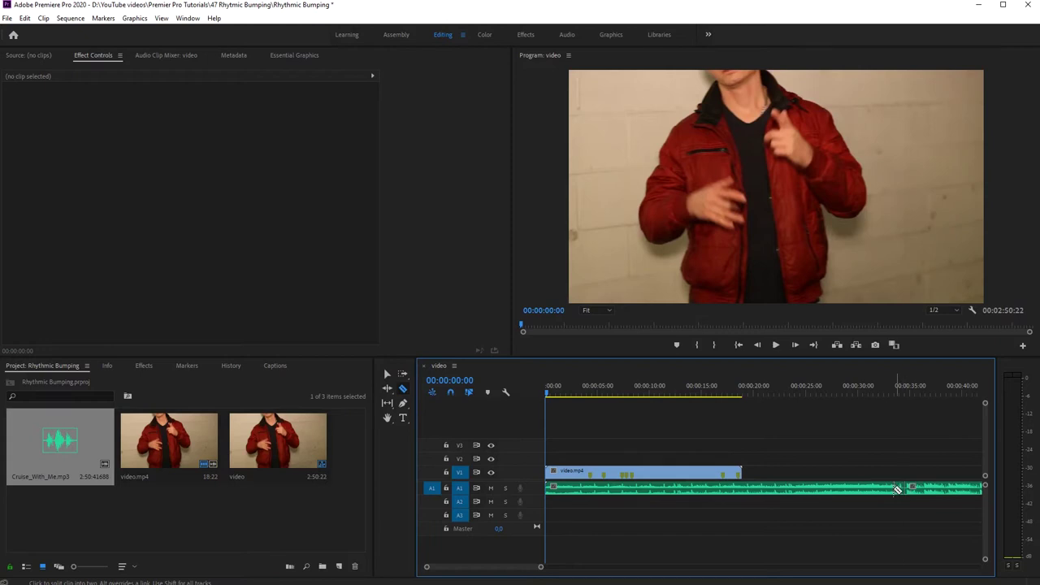
{"action": "key", "text": "v"}
{"action": "left_click", "coordinate": [896, 489]}
{"action": "key", "text": "Delete"}
{"action": "left_click_drag", "start_coordinate": [934, 489], "coordinate": [556, 493]}
- Cut the music where the video ends at 00:00:18:22 and delete the leftover
{"action": "key", "text": "c"}
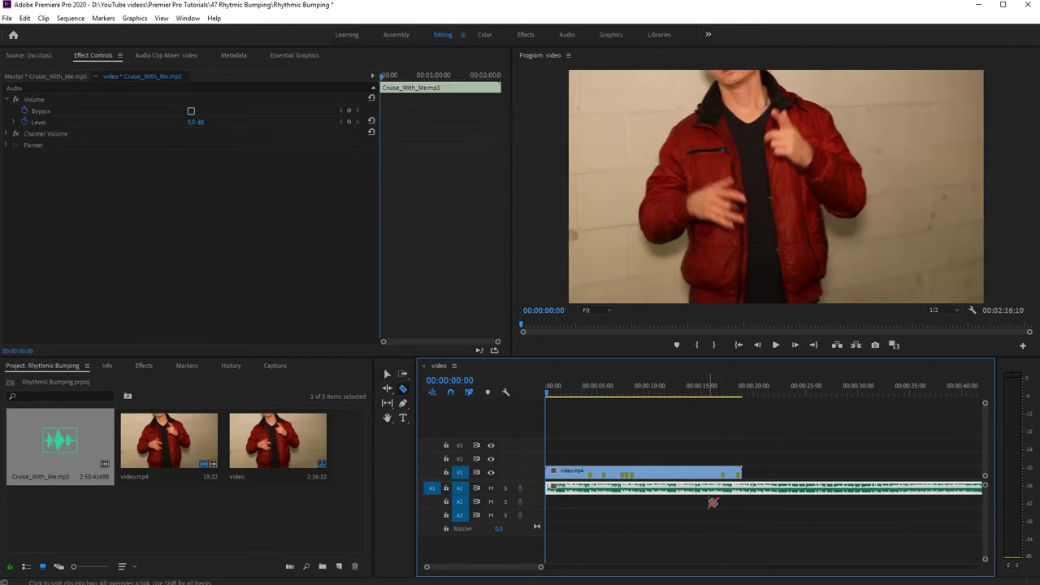
{"action": "left_click", "coordinate": [742, 488]}
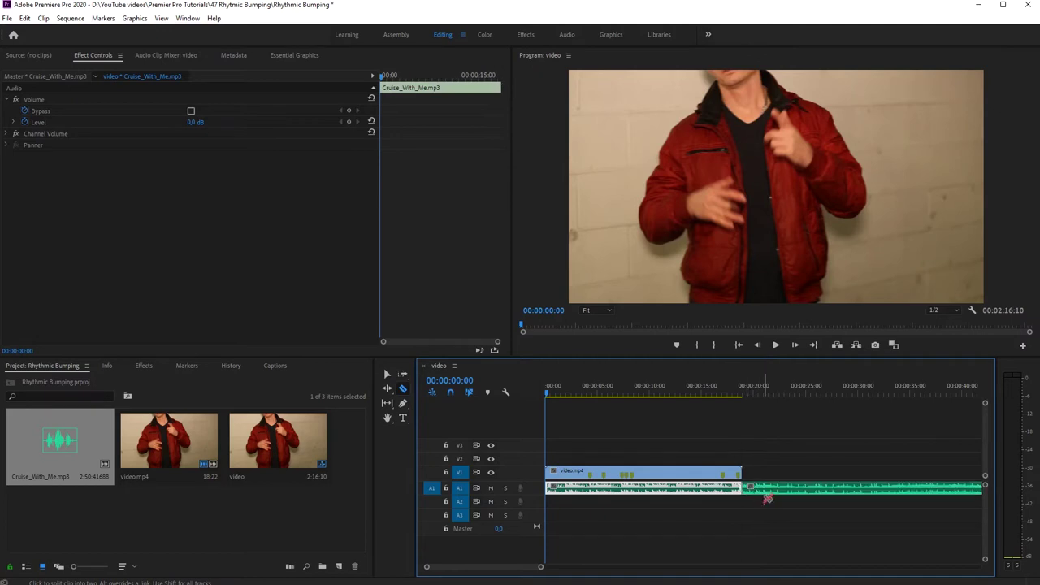
{"action": "key", "text": "v"}
{"action": "left_click", "coordinate": [788, 489]}
{"action": "key", "text": "Delete"}
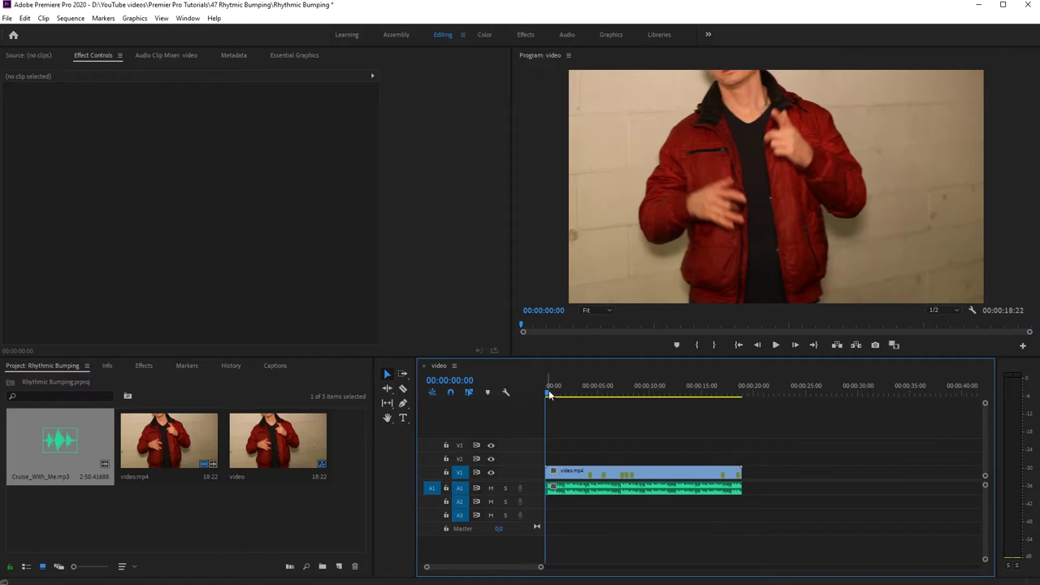
- Add beat markers at 00:00:12:13 and 00:00:11:18
{"action": "mouse_move", "coordinate": [549, 395]}
{"action": "left_mouse_down"}
{"action": "mouse_move", "coordinate": [687, 390]}
{"action": "mouse_move", "coordinate": [638, 396]}
{"action": "left_mouse_up"}
{"action": "key", "text": "m"}
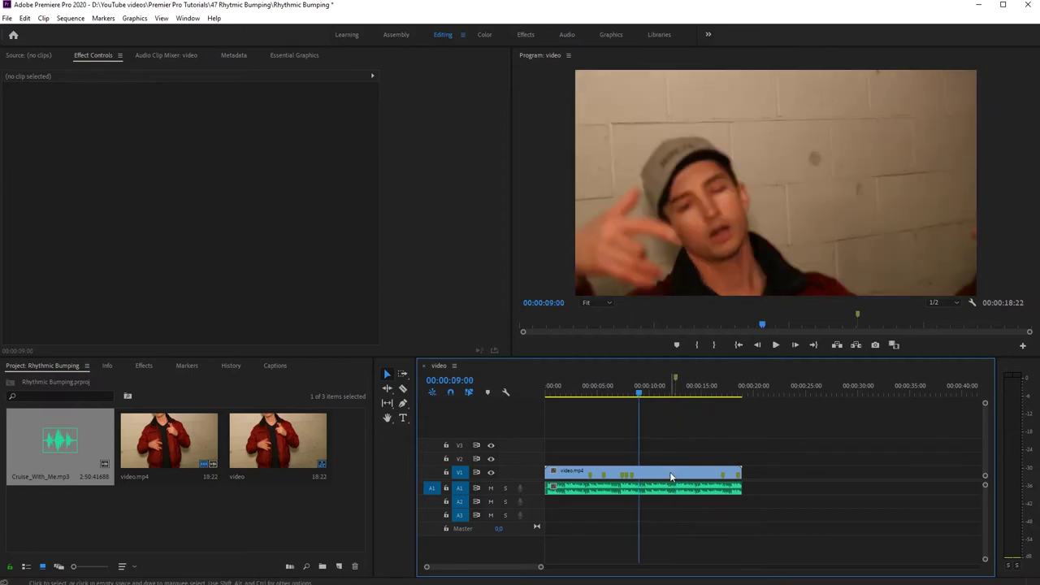
{"action": "left_click", "coordinate": [671, 477]}
{"action": "left_click_drag", "start_coordinate": [640, 394], "coordinate": [667, 393]}
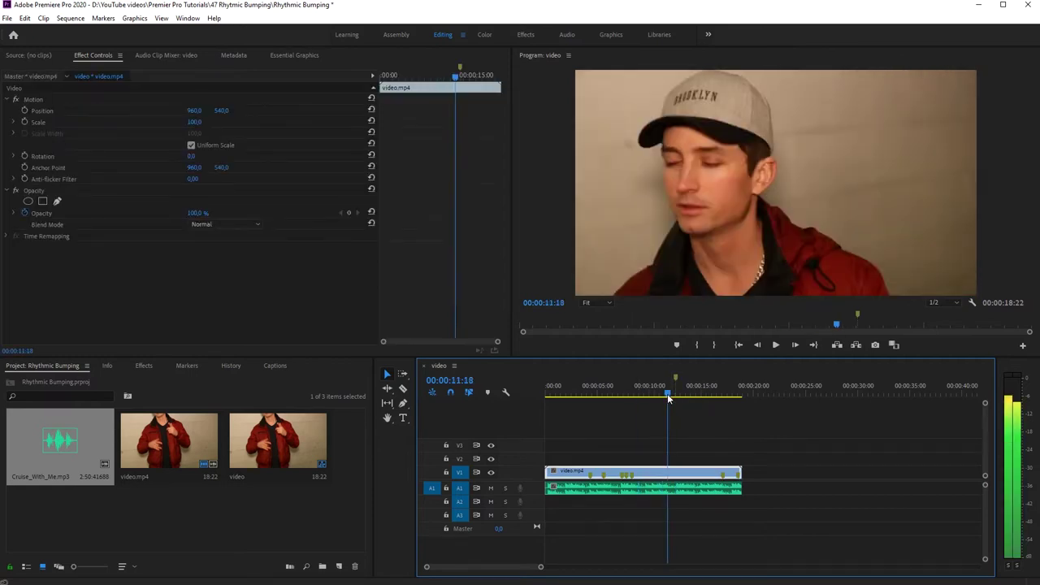
{"action": "key", "text": "m"}
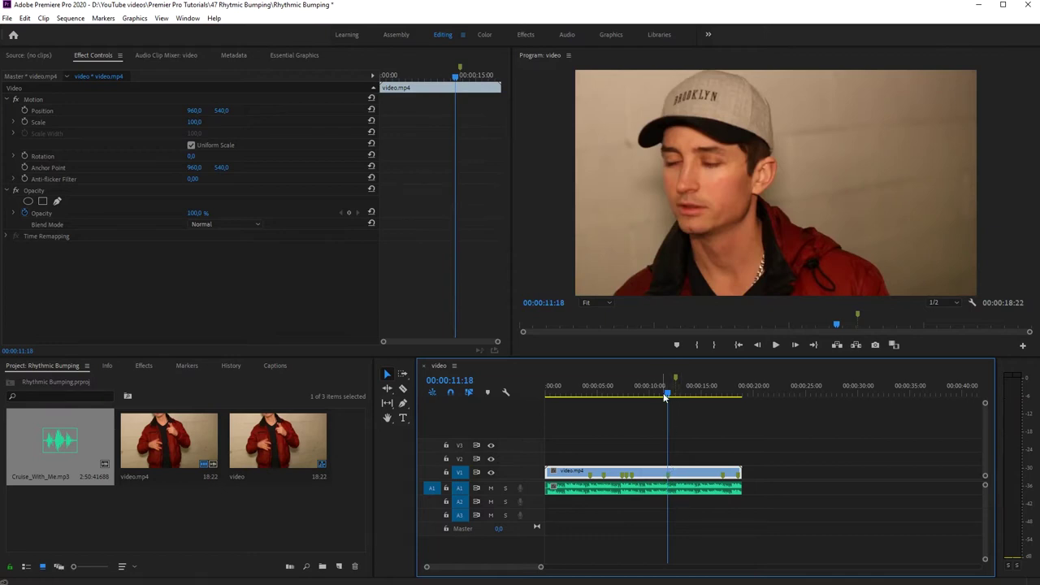
- Split the video and music at 00:00:10:02 and delete everything after it
{"action": "left_click", "coordinate": [643, 393]}
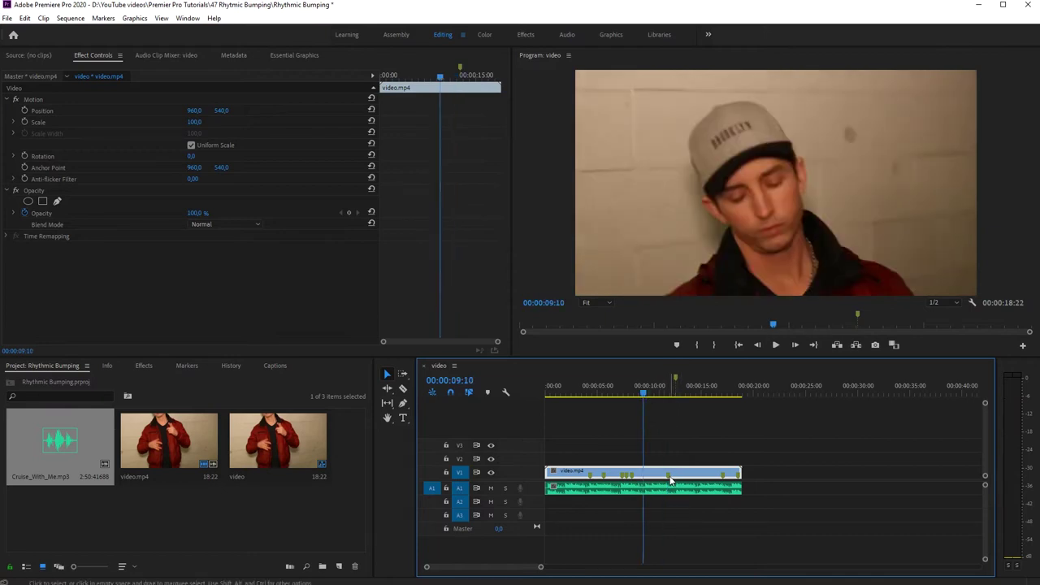
{"action": "left_click", "coordinate": [650, 395]}
{"action": "key", "text": "c"}
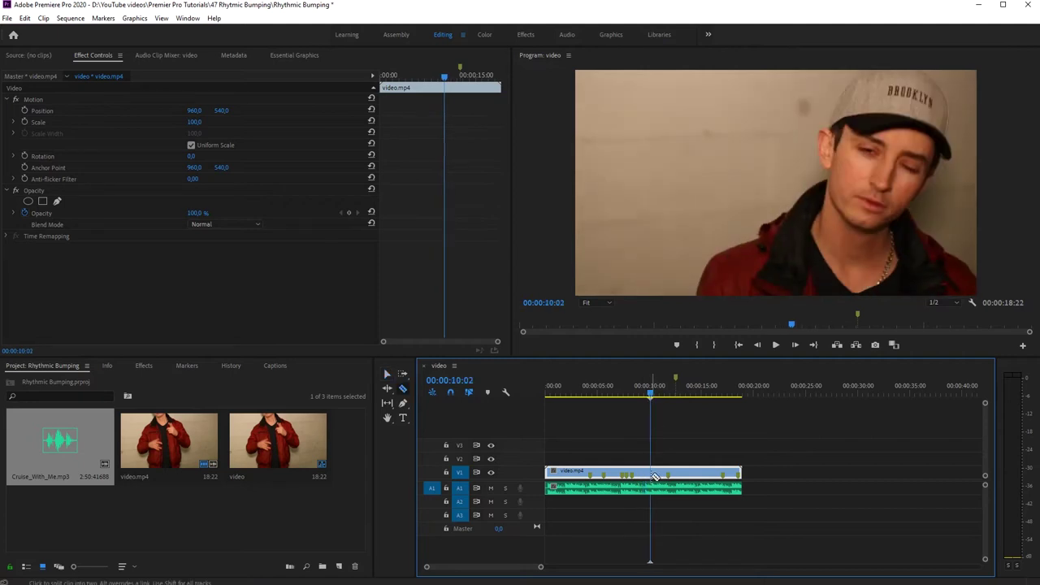
{"action": "left_click", "coordinate": [656, 490]}
{"action": "key", "text": "v"}
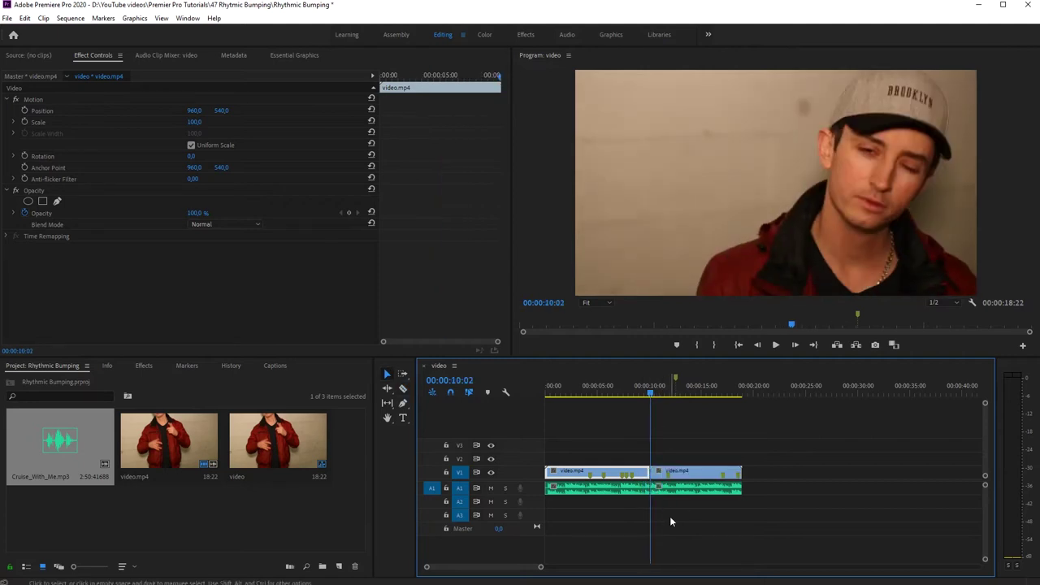
{"action": "left_click", "coordinate": [686, 479]}
{"action": "key", "text": "Delete"}
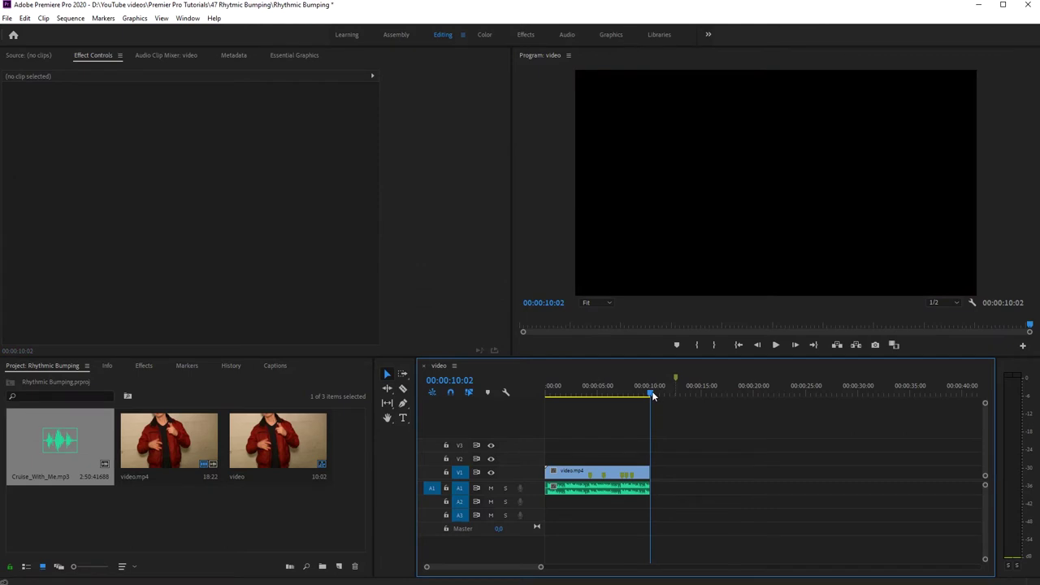
- Razor the video clip on V1 at 00:00:04:10
{"action": "left_click_drag", "start_coordinate": [652, 394], "coordinate": [592, 419]}
{"action": "key", "text": "c"}
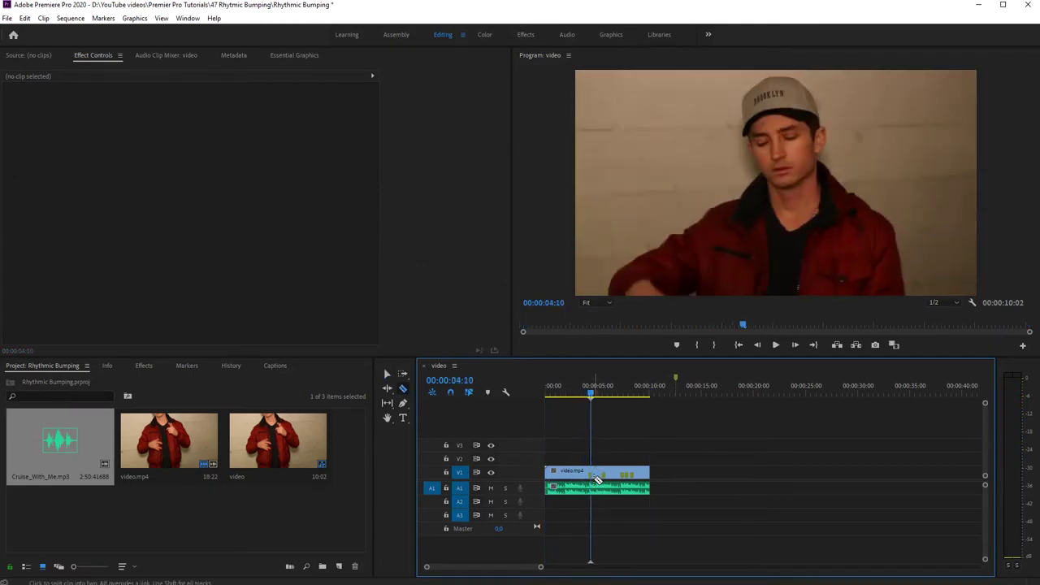
{"action": "left_click", "coordinate": [592, 471]}
{"action": "key", "text": "v"}
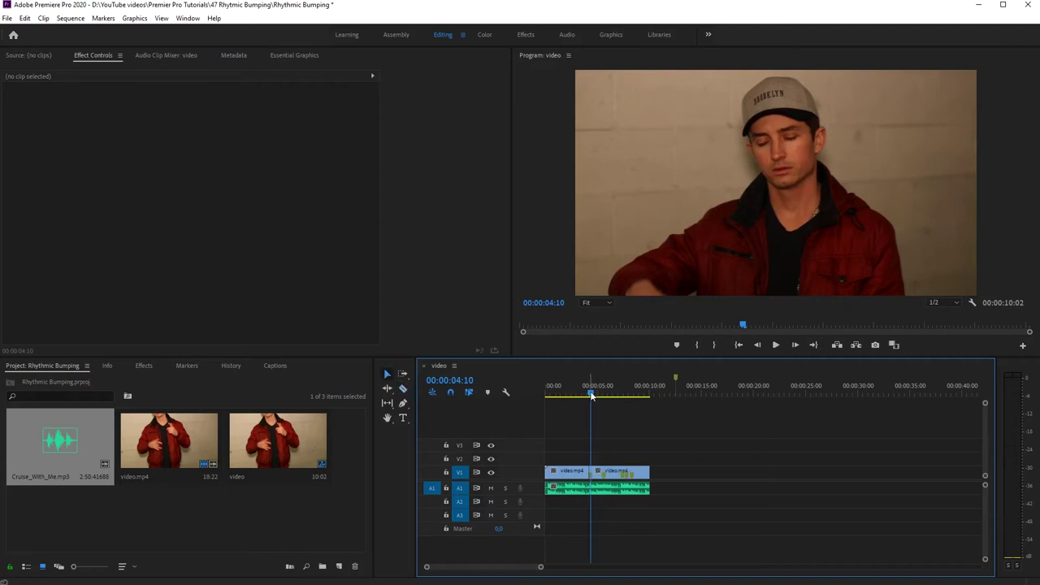
- Play from the start, park the playhead at 00:00:02:12, and select the first video clip
{"action": "key", "text": "Home"}
{"action": "left_click", "coordinate": [573, 473]}
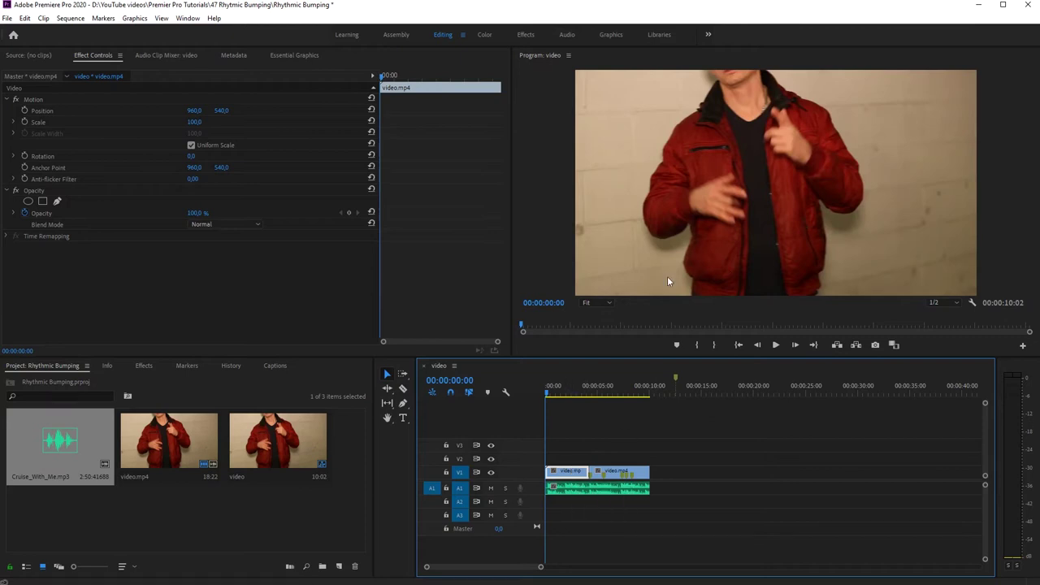
{"action": "key", "text": "space"}
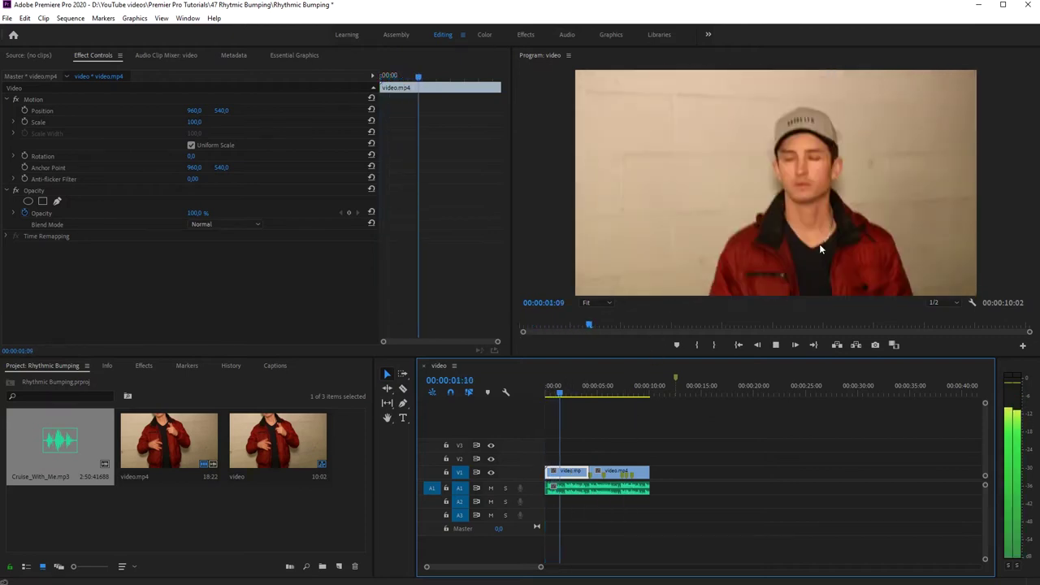
{"action": "left_click", "coordinate": [576, 394]}
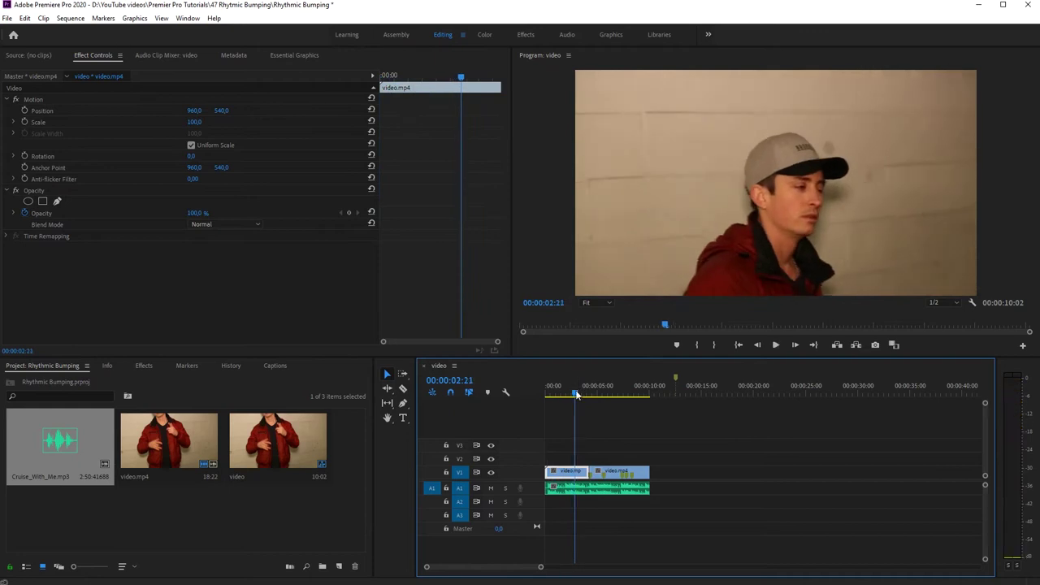
{"action": "mouse_move", "coordinate": [576, 393]}
{"action": "left_mouse_down"}
{"action": "mouse_move", "coordinate": [552, 394]}
{"action": "mouse_move", "coordinate": [572, 396]}
{"action": "left_mouse_up"}
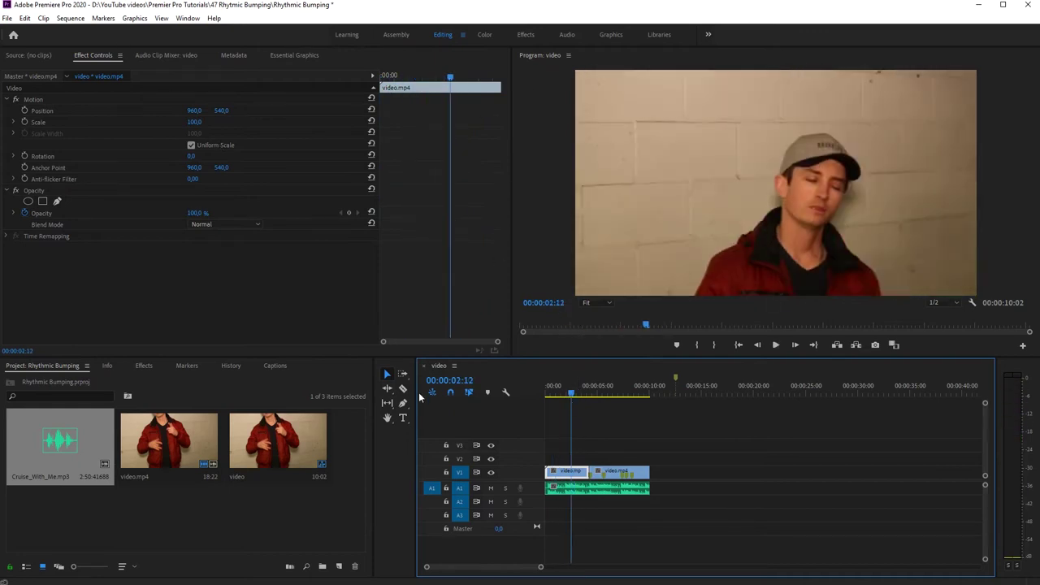
{"action": "left_click", "coordinate": [572, 488]}
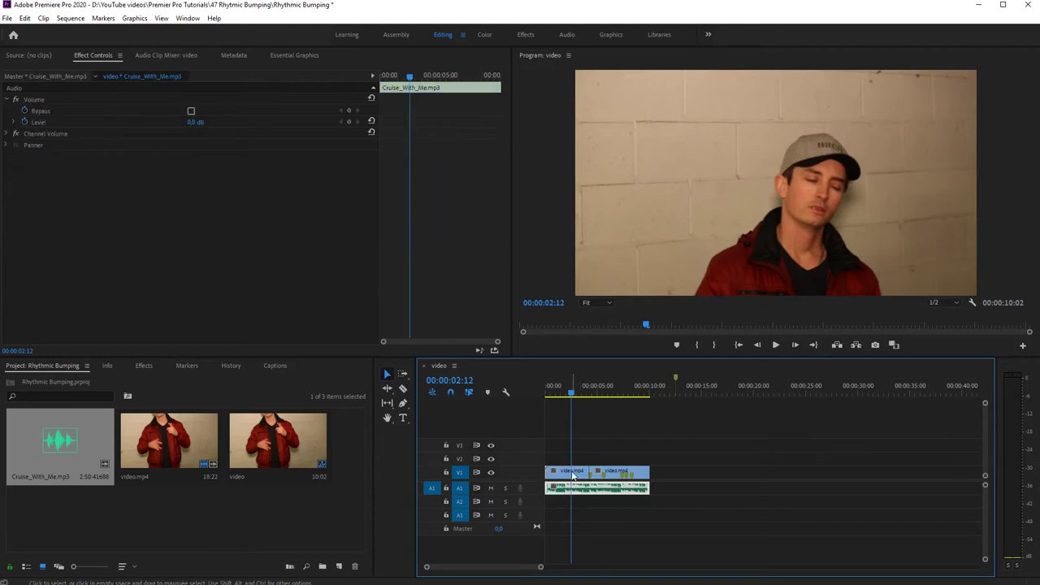
{"action": "left_click", "coordinate": [573, 475]}
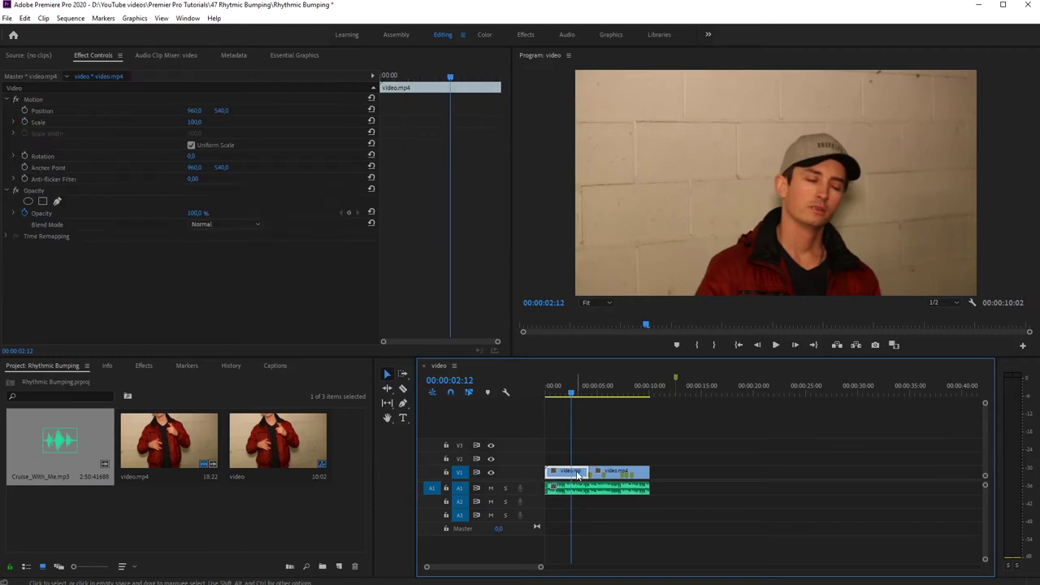
- Add a Scale keyframe of 100 at 00:00:02:12 and one of 300 a few frames later
{"action": "left_click", "coordinate": [25, 122]}
{"action": "left_click", "coordinate": [197, 121]}
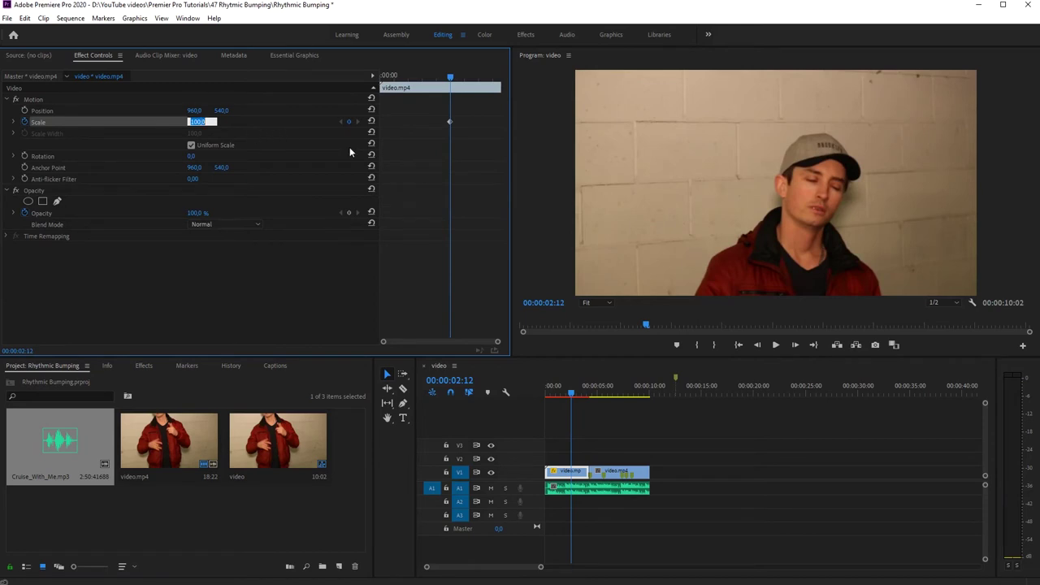
{"action": "left_click_drag", "start_coordinate": [450, 75], "coordinate": [464, 82]}
{"action": "left_click", "coordinate": [347, 122]}
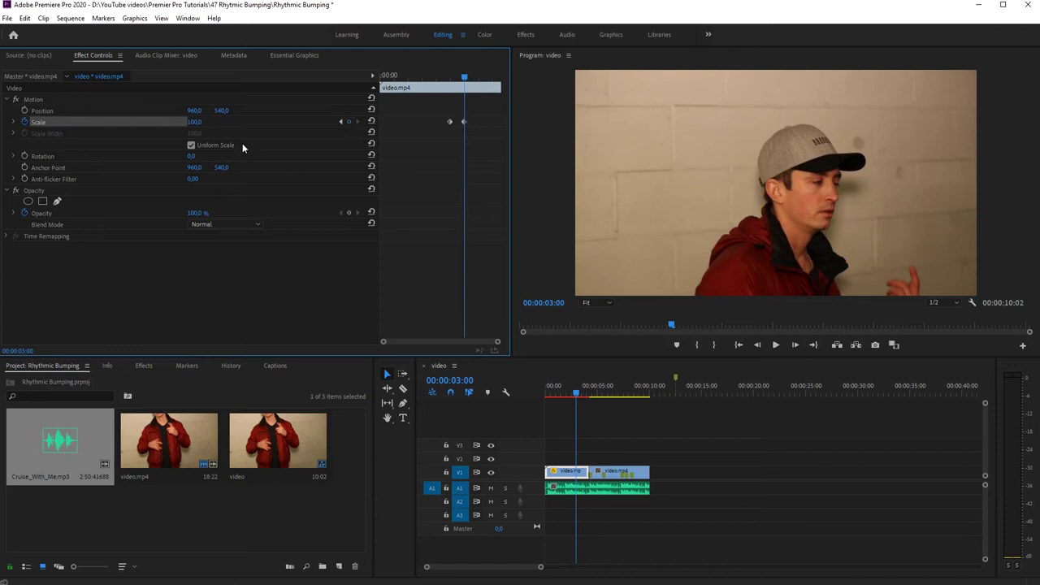
{"action": "left_click", "coordinate": [196, 121]}
{"action": "type", "text": "300"}
{"action": "key", "text": "Return"}
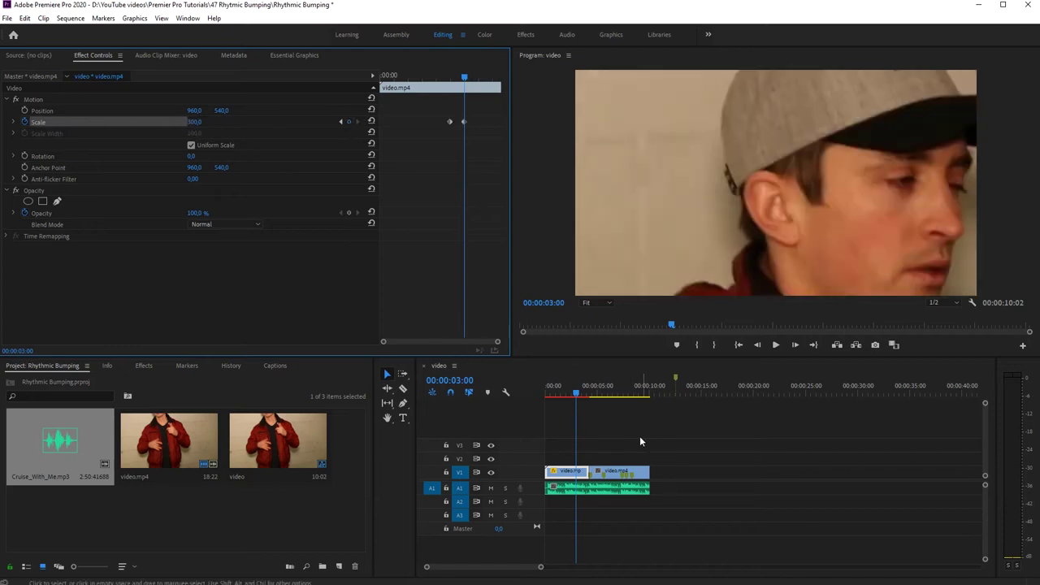
- Add a Scale keyframe back at 100 at 00:00:03:11 and scrub to preview the bump
{"action": "left_click_drag", "start_coordinate": [460, 78], "coordinate": [477, 79]}
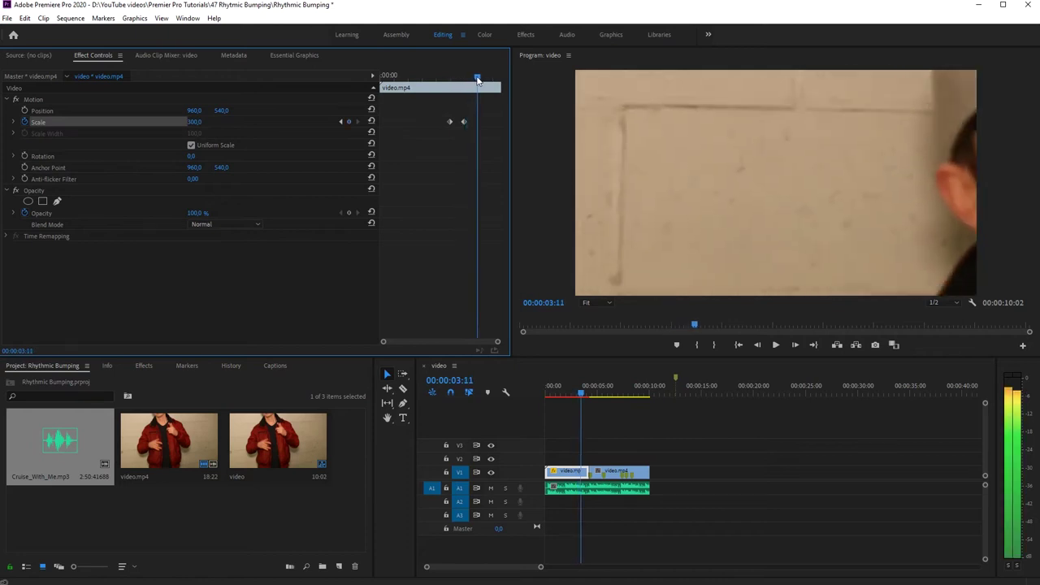
{"action": "left_click", "coordinate": [348, 121]}
{"action": "left_click", "coordinate": [197, 121]}
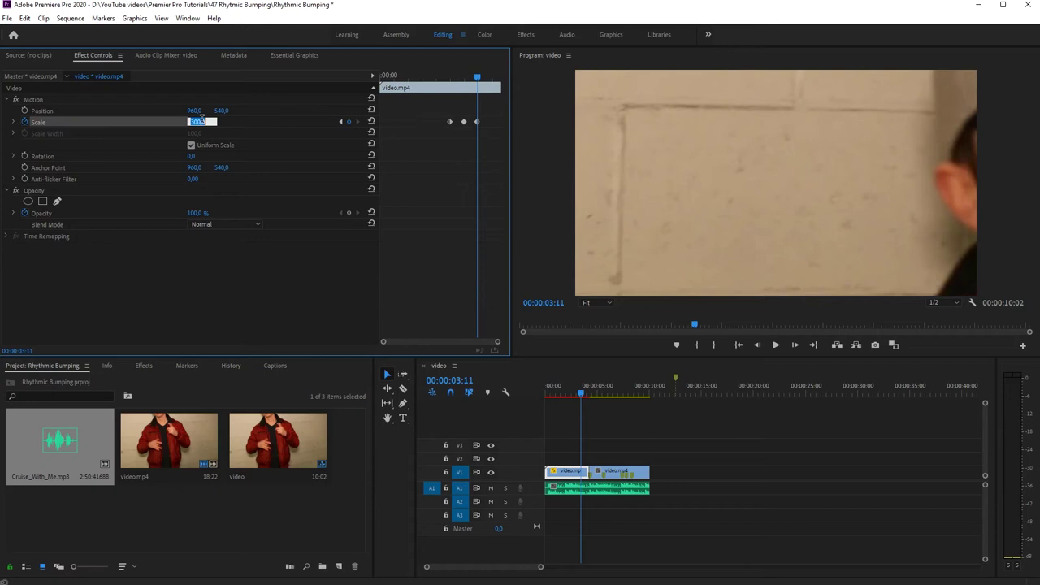
{"action": "key", "text": "Return"}
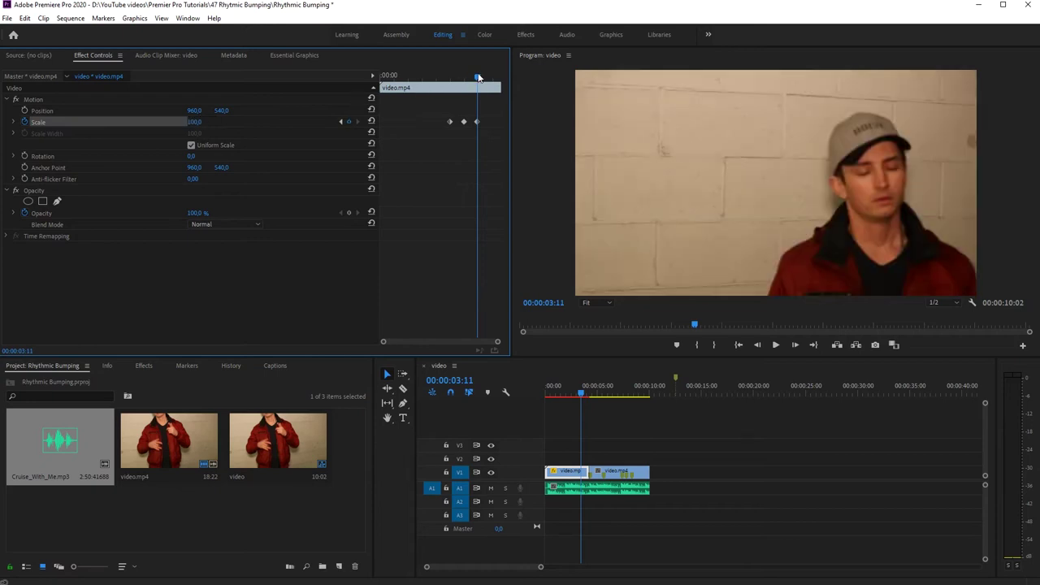
{"action": "left_click_drag", "start_coordinate": [478, 77], "coordinate": [464, 79]}
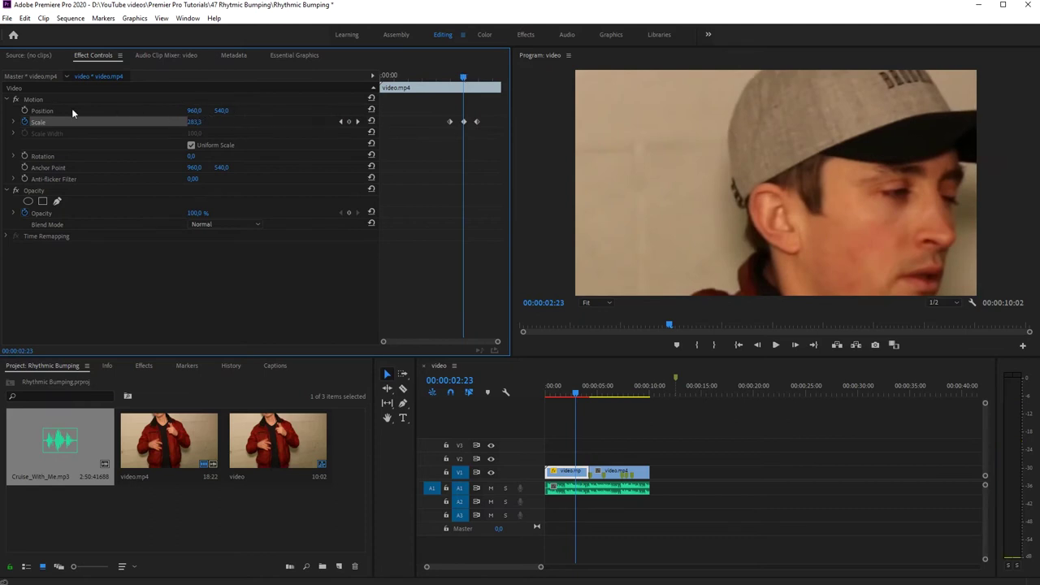
- Keyframe Position at 00:00:03:00 with X shifted to 662
{"action": "left_click", "coordinate": [359, 121]}
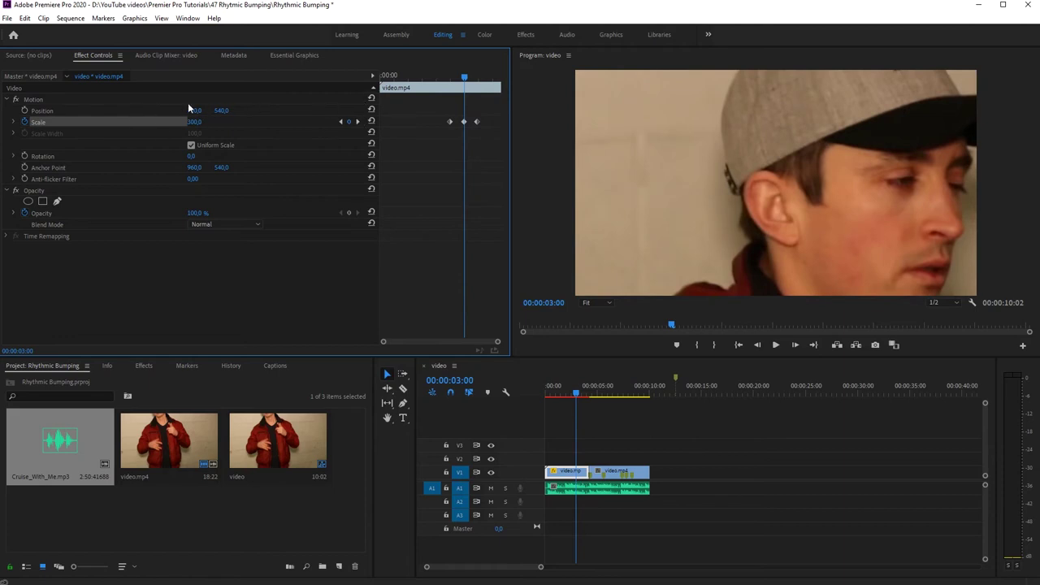
{"action": "left_click", "coordinate": [25, 110]}
{"action": "left_click_drag", "start_coordinate": [194, 109], "coordinate": [0, 110]}
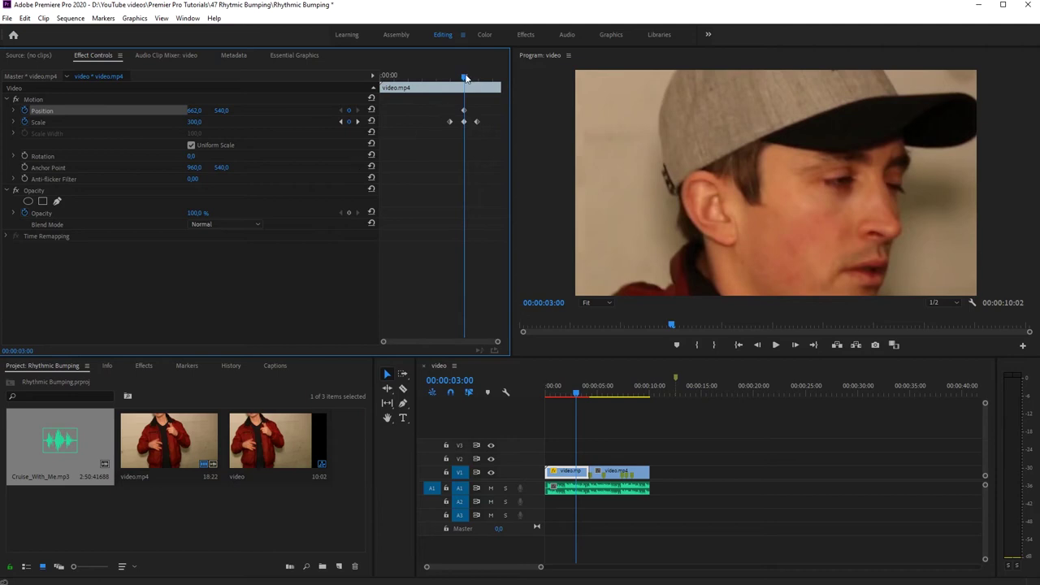
- Add Position keyframes centred at 960,0 at 00:00:02:12 and 00:00:03:11
{"action": "mouse_move", "coordinate": [465, 78]}
{"action": "left_mouse_down"}
{"action": "mouse_move", "coordinate": [374, 79]}
{"action": "mouse_move", "coordinate": [451, 87]}
{"action": "left_mouse_up"}
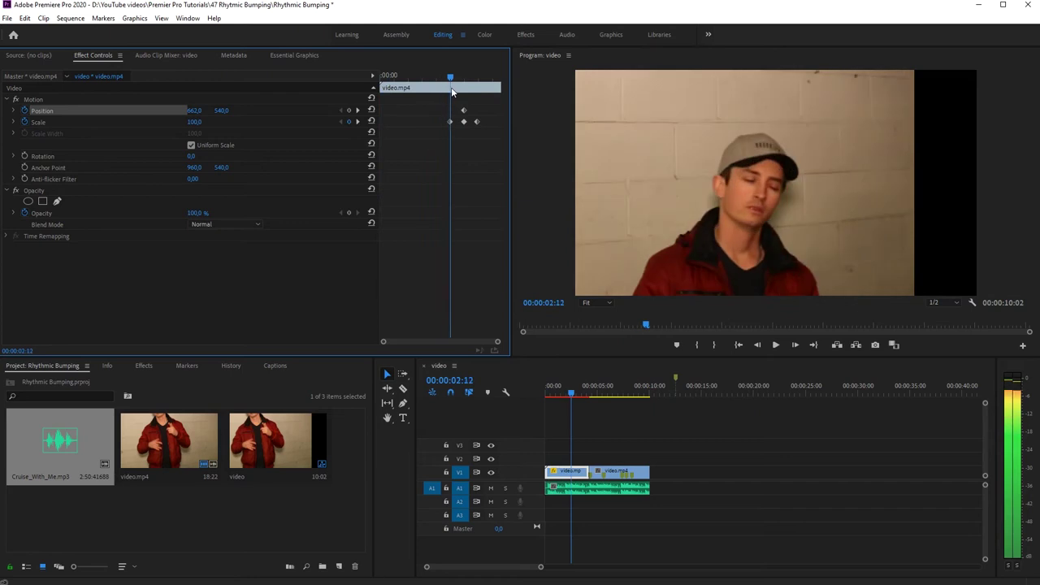
{"action": "left_click", "coordinate": [350, 110]}
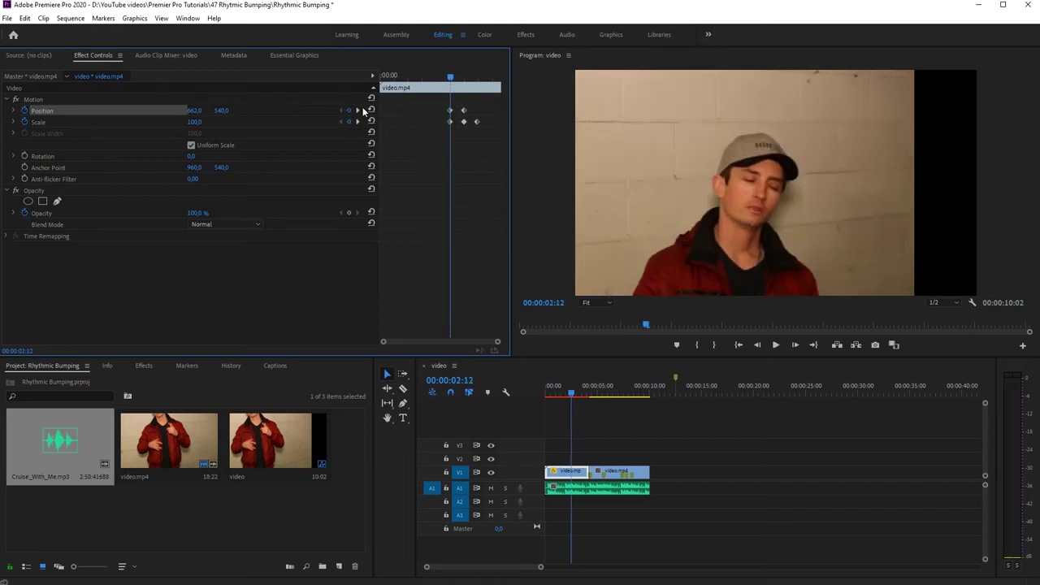
{"action": "left_click", "coordinate": [370, 109]}
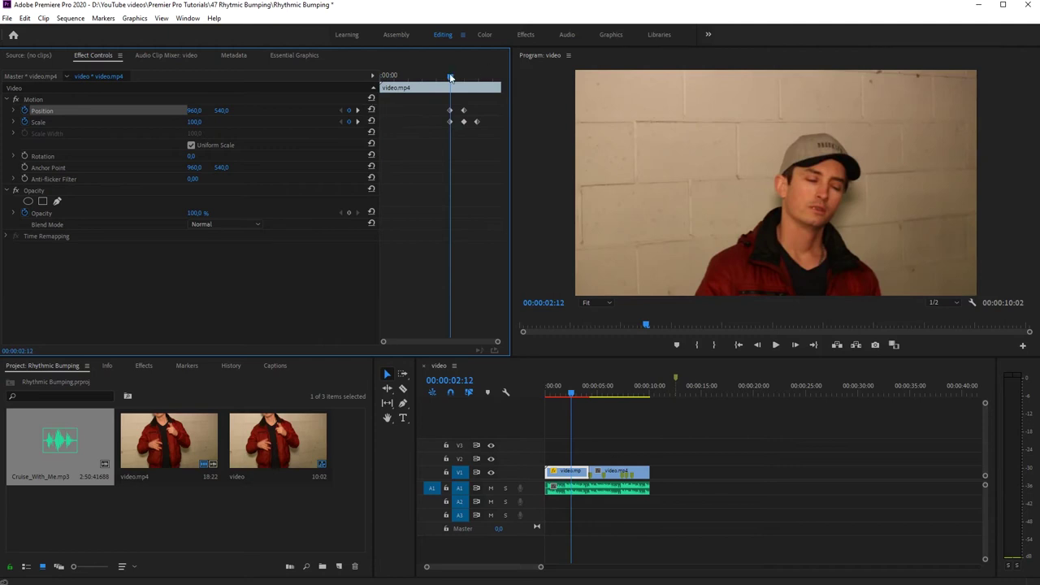
{"action": "left_click", "coordinate": [358, 122]}
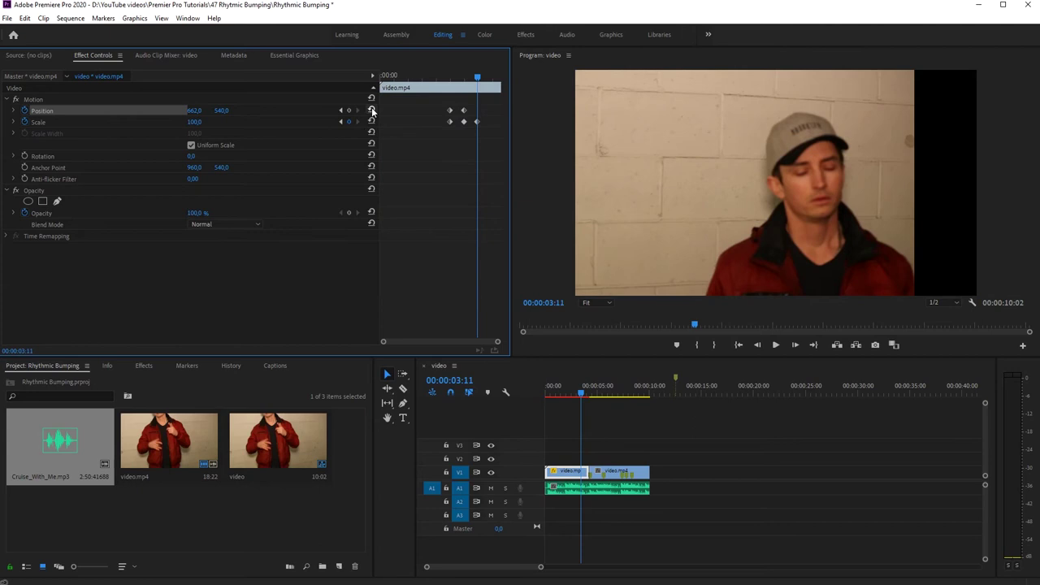
{"action": "left_click", "coordinate": [370, 110]}
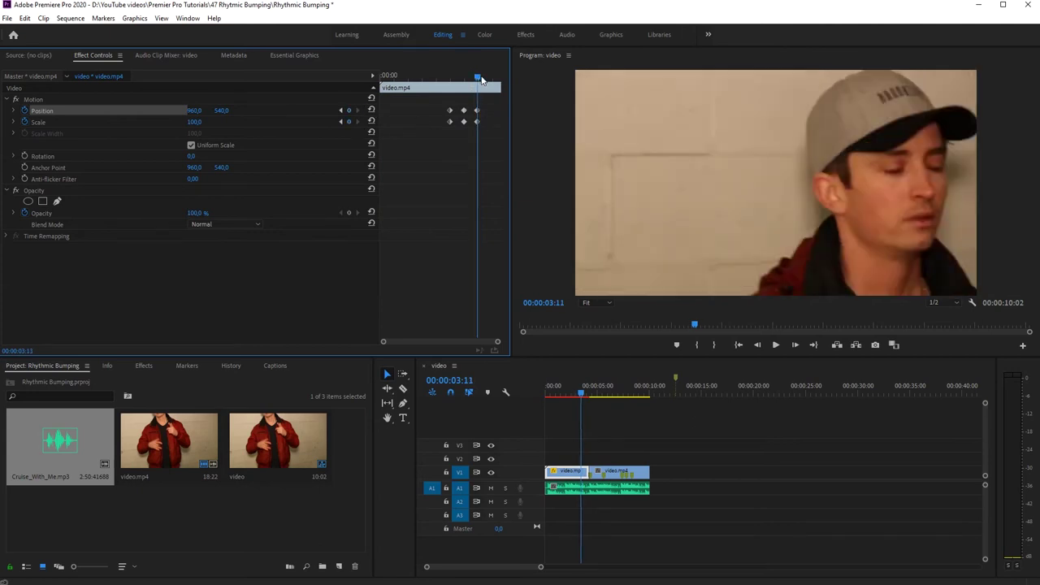
- Play the sequence from the start and scrub through the Scale/Position bump frames
{"action": "key", "text": "Home"}
{"action": "key", "text": "space"}
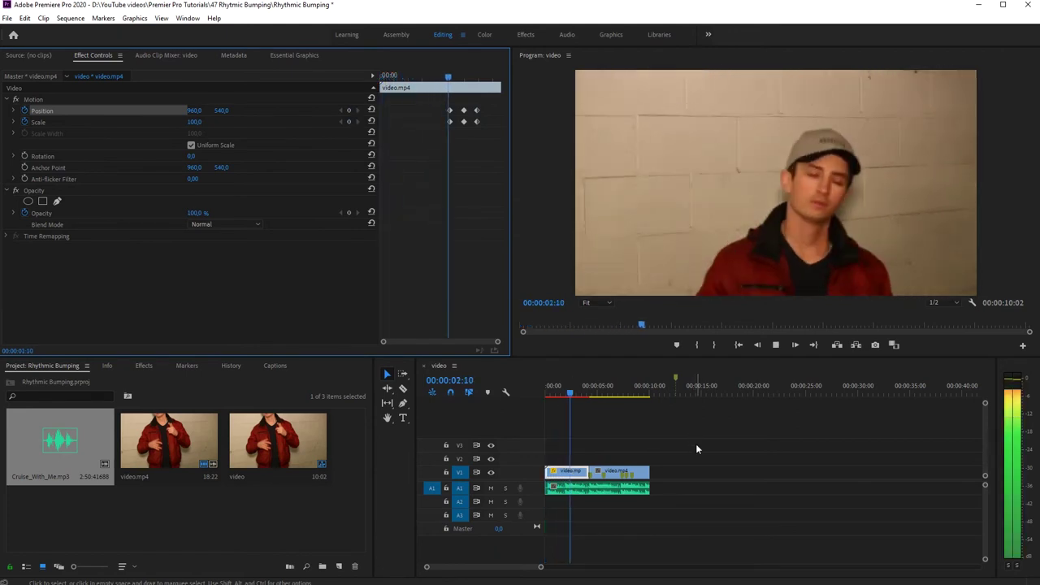
{"action": "key", "text": "space"}
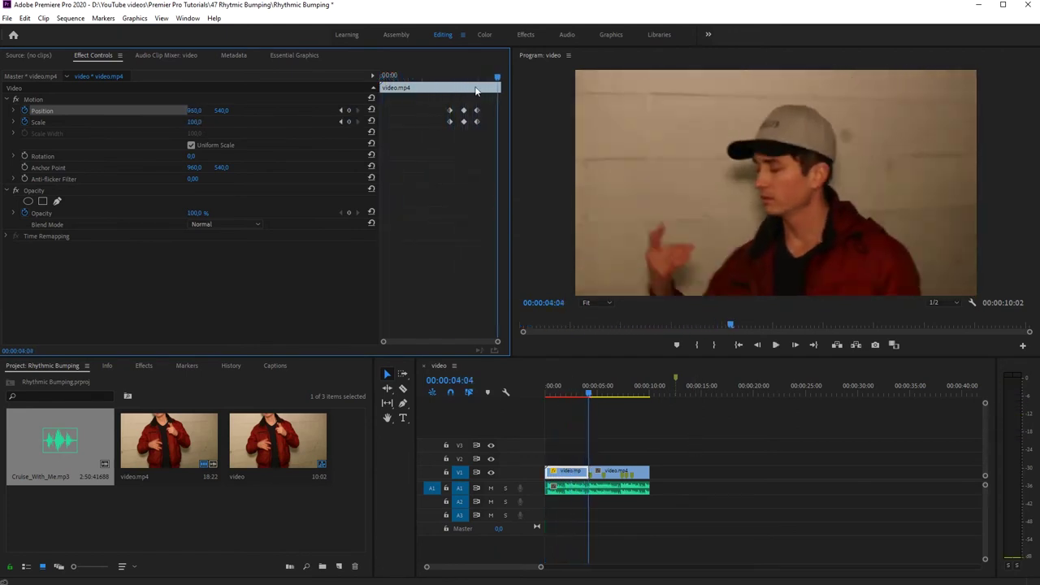
{"action": "left_click_drag", "start_coordinate": [500, 80], "coordinate": [474, 88]}
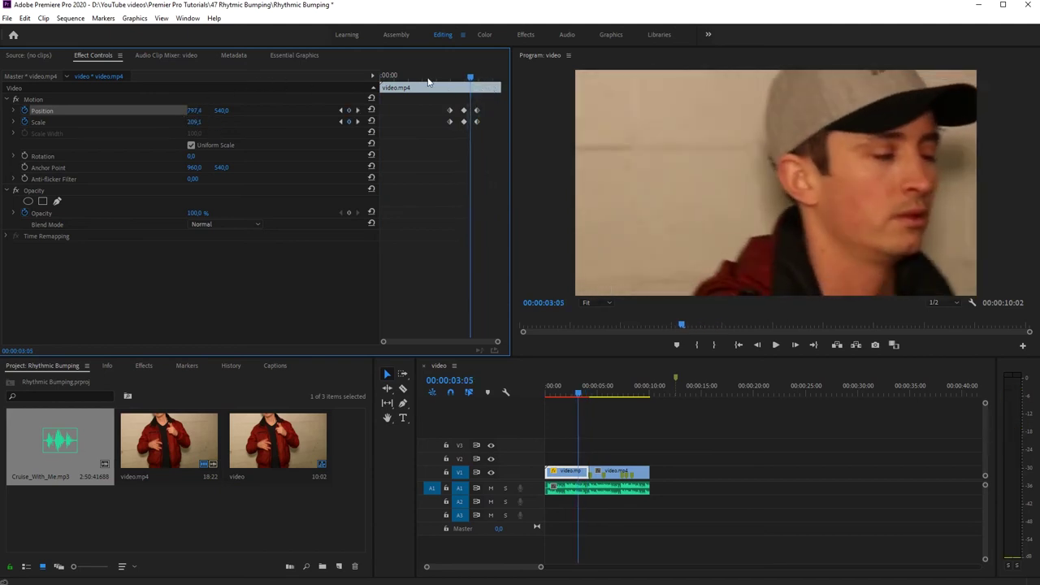
{"action": "left_click_drag", "start_coordinate": [472, 79], "coordinate": [458, 86]}
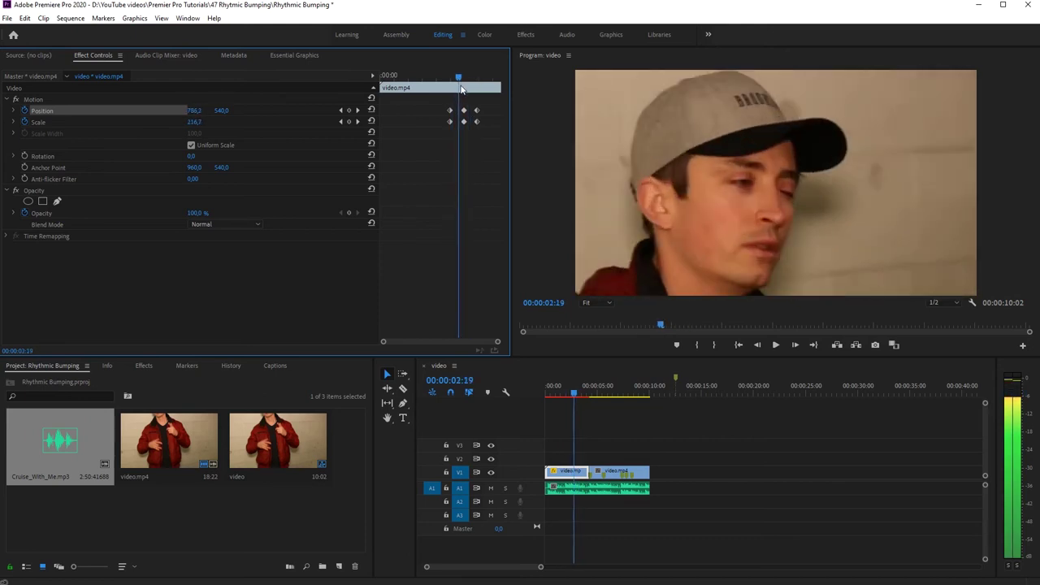
- Razor the second video.mp4 clip at three beat points, then park the playhead at 00:00:04:15
{"action": "left_click", "coordinate": [610, 475]}
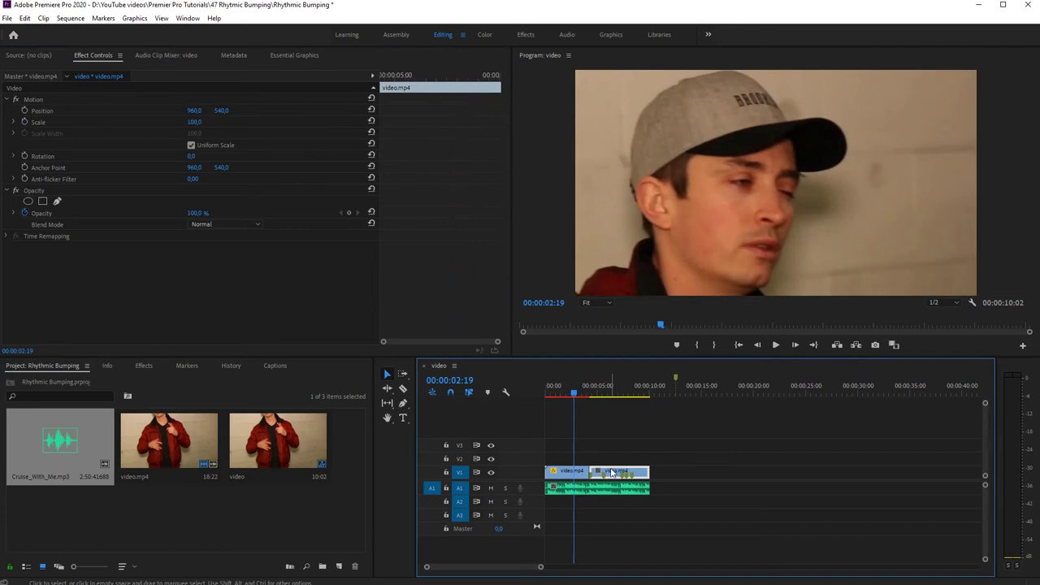
{"action": "key", "text": "c"}
{"action": "left_click", "coordinate": [603, 472]}
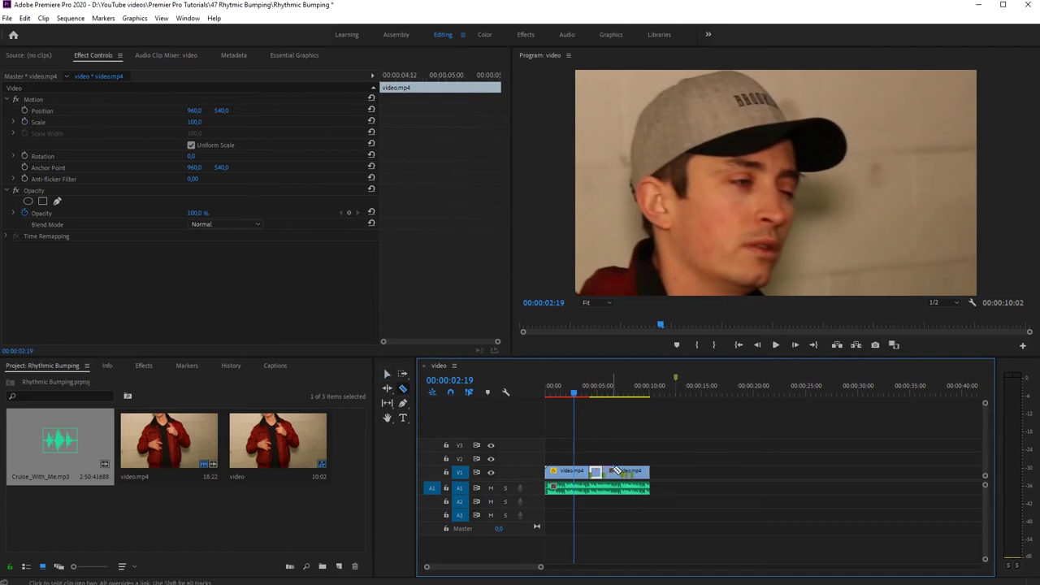
{"action": "left_click", "coordinate": [626, 471]}
{"action": "left_click", "coordinate": [632, 471]}
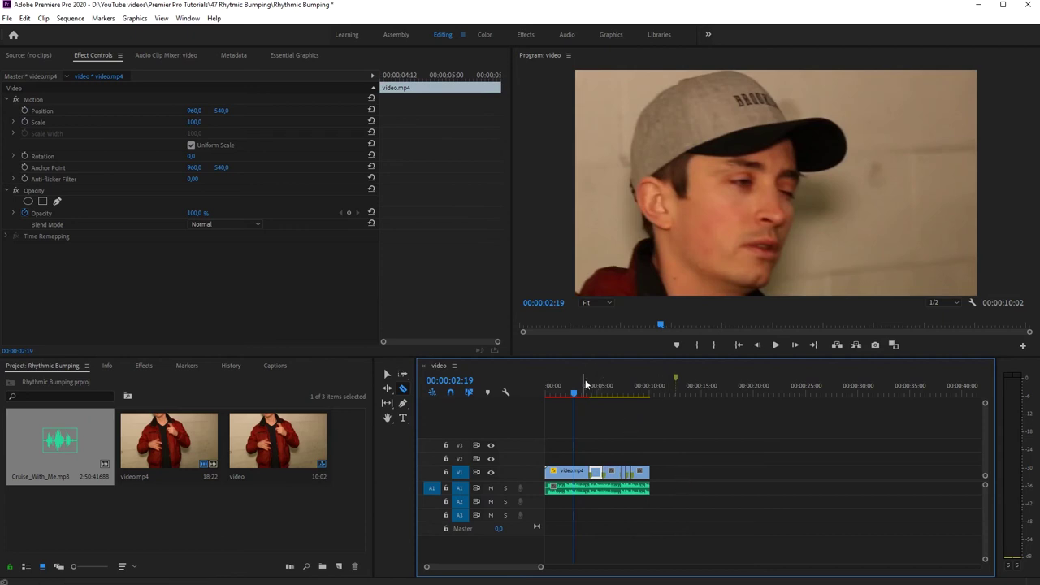
{"action": "key", "text": "v"}
{"action": "left_click_drag", "start_coordinate": [576, 395], "coordinate": [595, 399]}
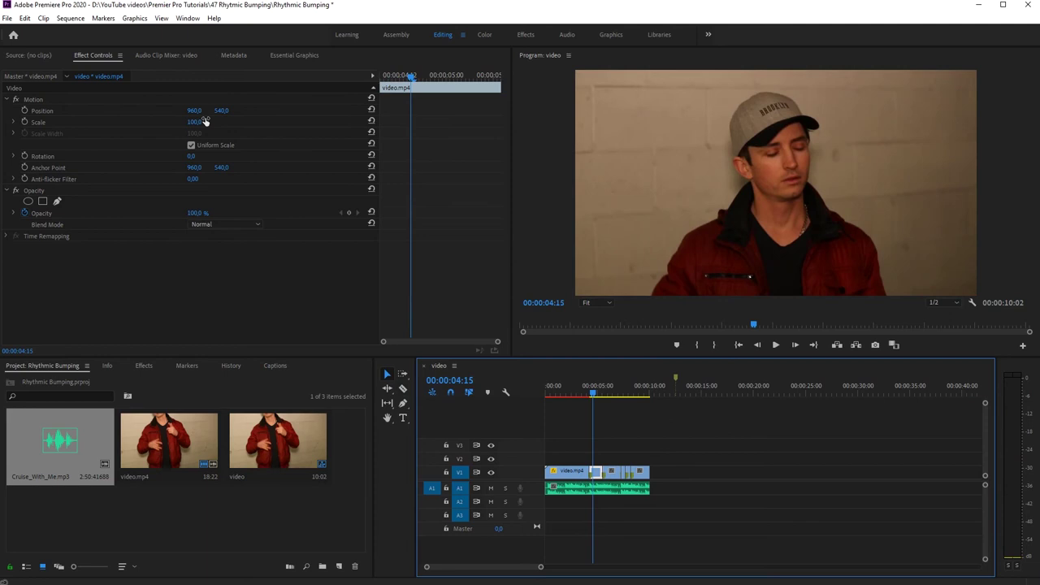
- Set the next cut piece's Scale to 200 and move its Position to 1434,0
{"action": "left_click", "coordinate": [614, 474]}
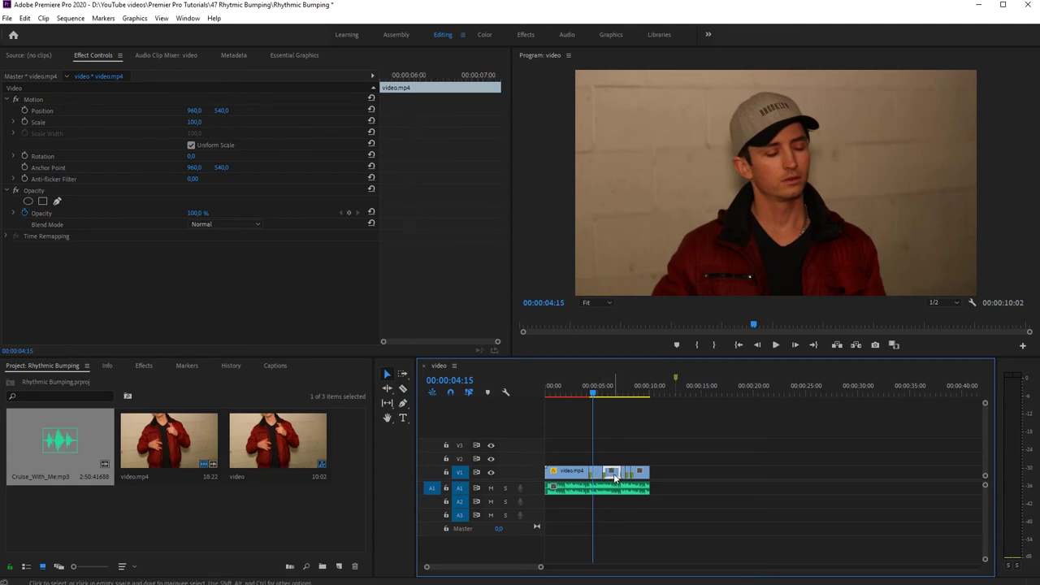
{"action": "key", "text": "space"}
{"action": "key", "text": "space"}
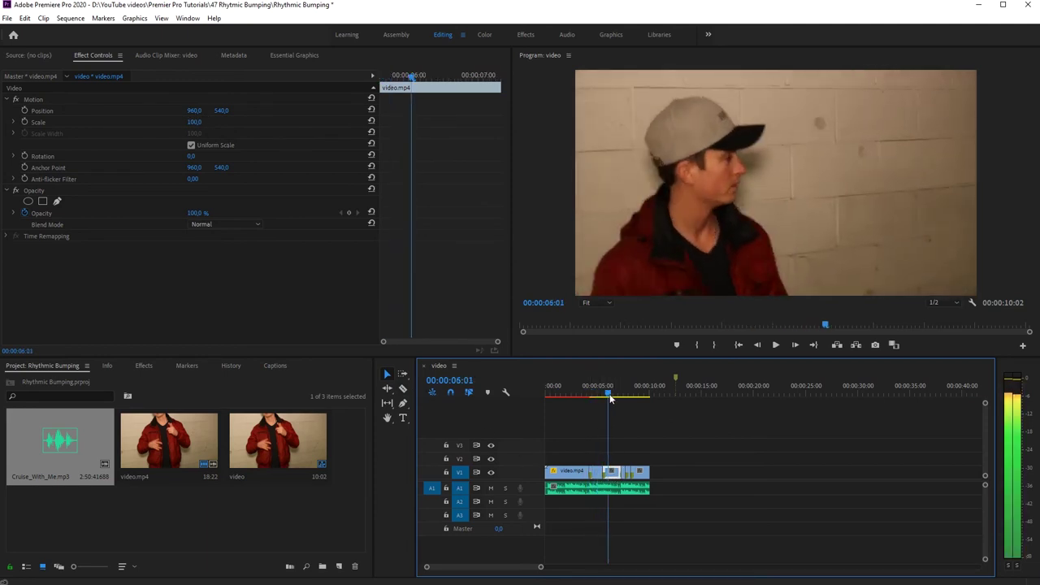
{"action": "left_click", "coordinate": [193, 122]}
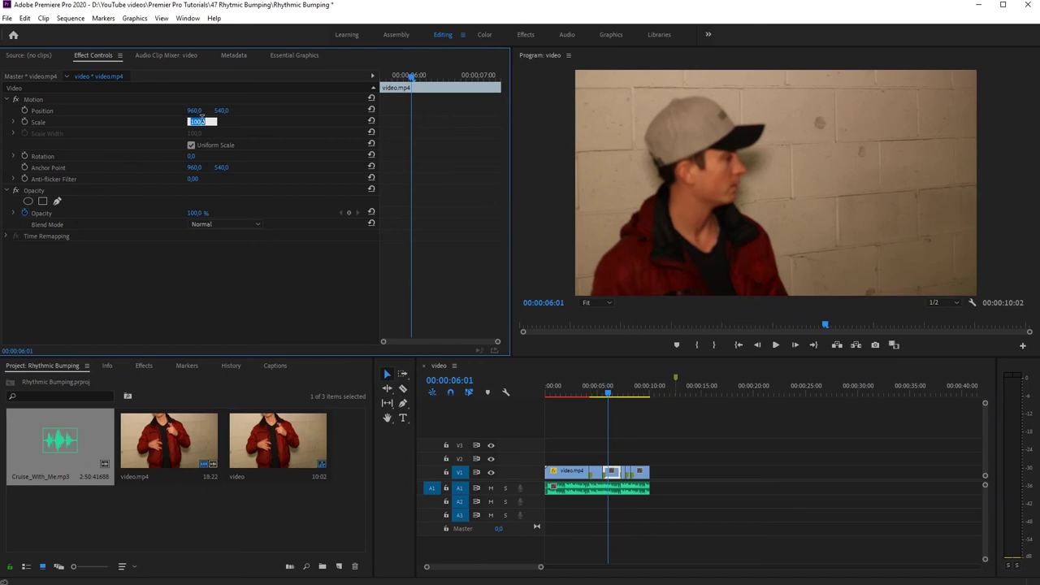
{"action": "type", "text": "25"}
{"action": "type", "text": "0"}
{"action": "key", "text": "Return"}
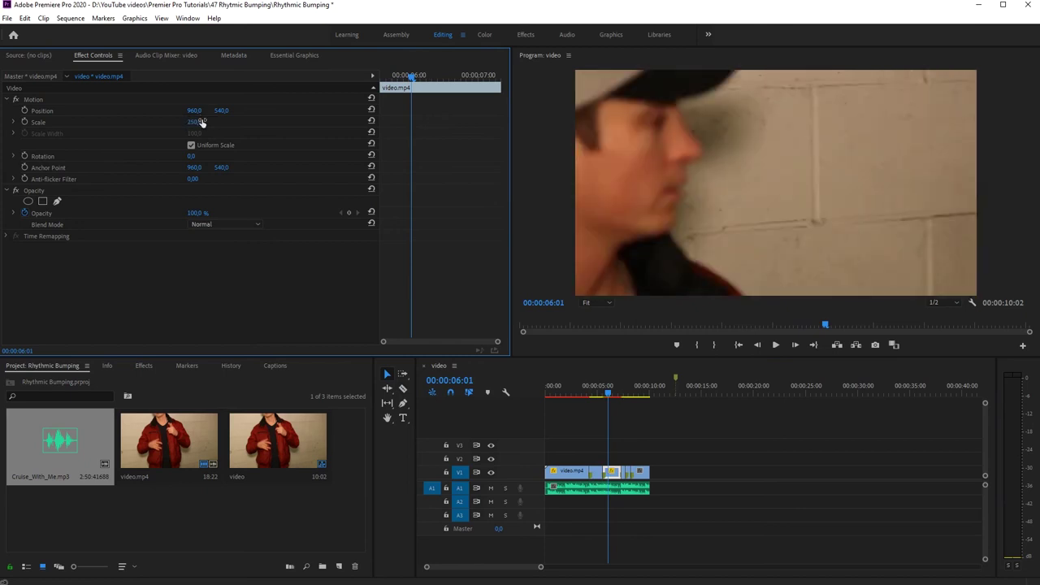
{"action": "left_click", "coordinate": [197, 122]}
{"action": "type", "text": "200"}
{"action": "key", "text": "Return"}
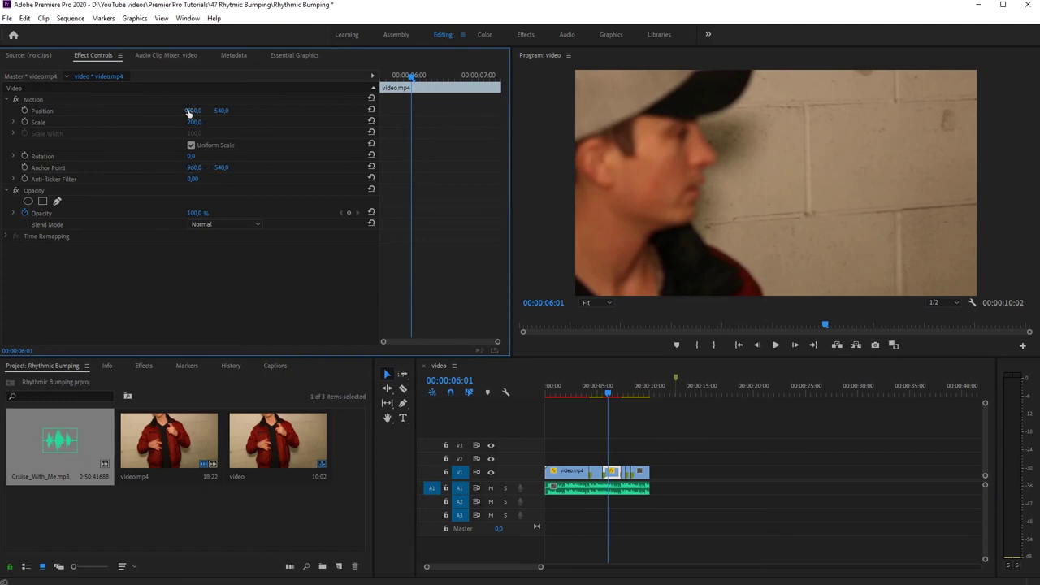
{"action": "left_click_drag", "start_coordinate": [193, 110], "coordinate": [386, 110]}
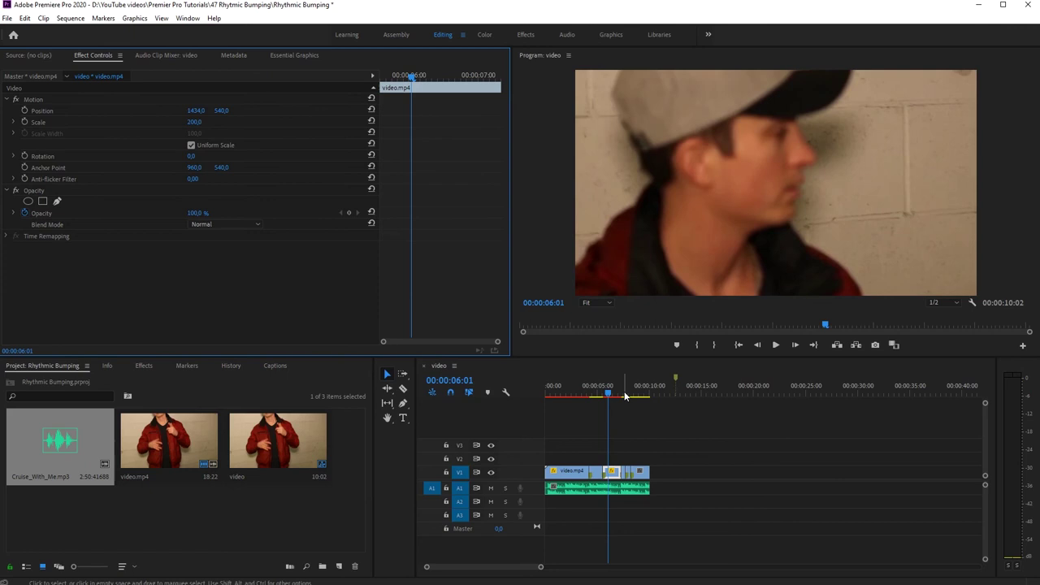
- Scale the short piece starting at 00:00:08:00 to 200
{"action": "key", "text": "space"}
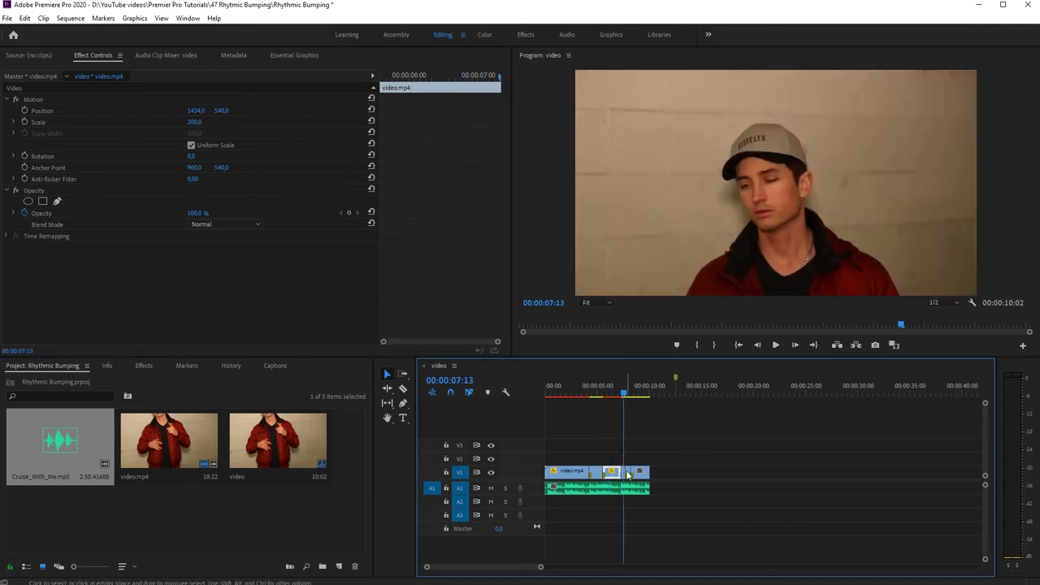
{"action": "left_click", "coordinate": [628, 475]}
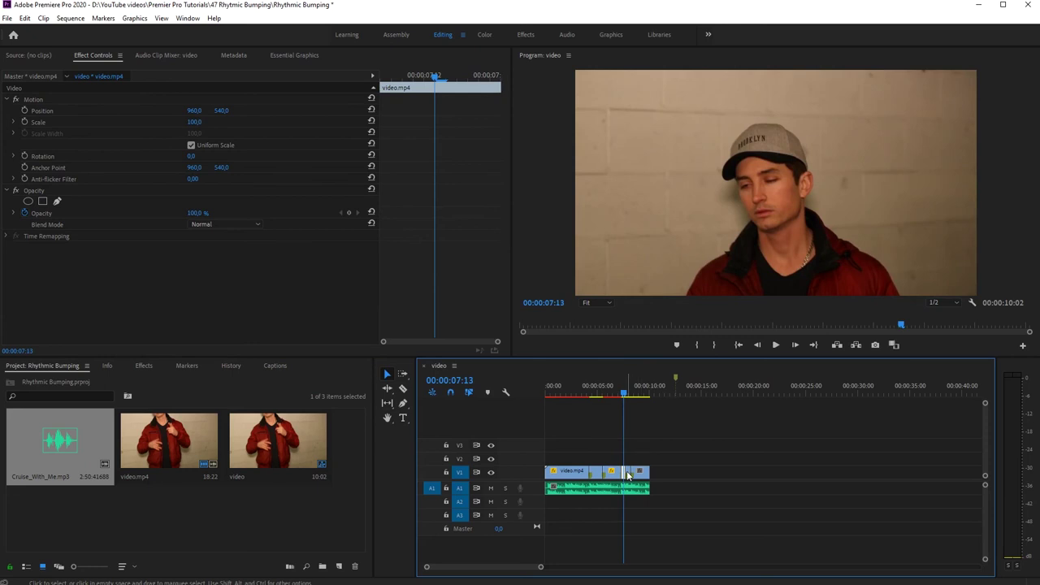
{"action": "left_click", "coordinate": [630, 473]}
{"action": "left_click", "coordinate": [194, 122]}
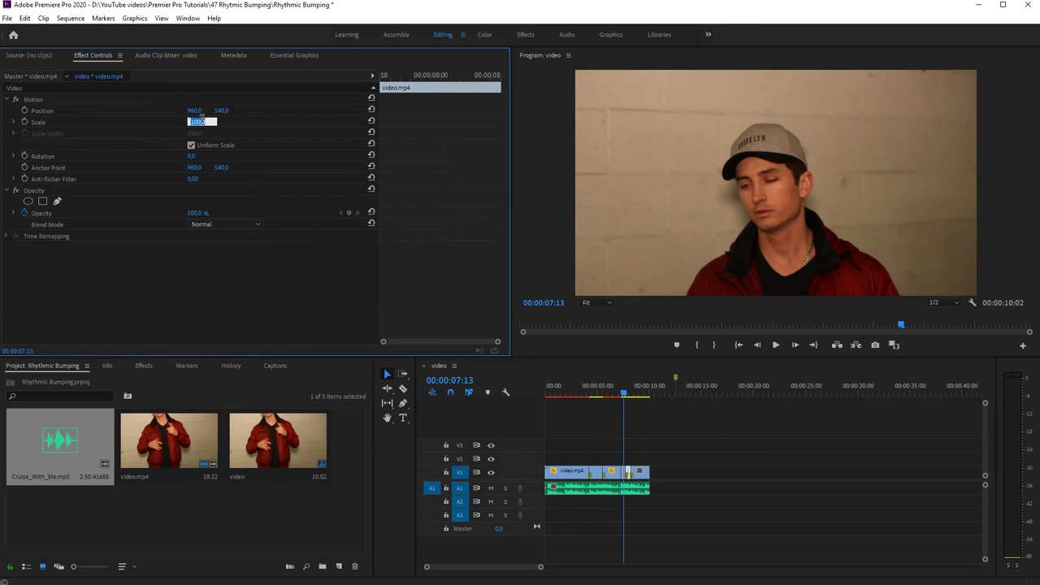
{"action": "type", "text": "200"}
{"action": "key", "text": "Return"}
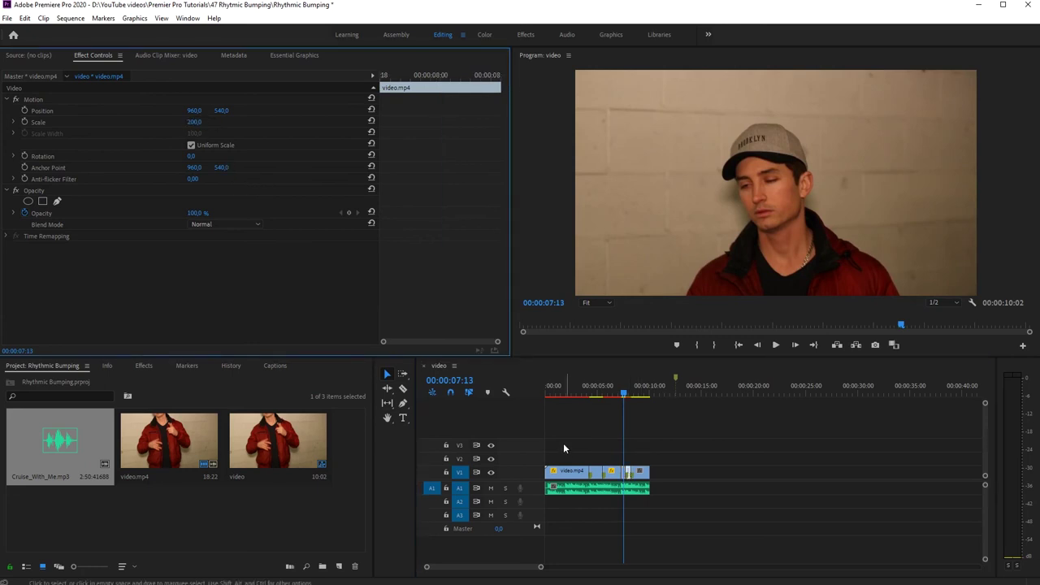
- Check the enlarged piece at 00:00:08:00 and scrub through the end of the edit
{"action": "left_click", "coordinate": [619, 392]}
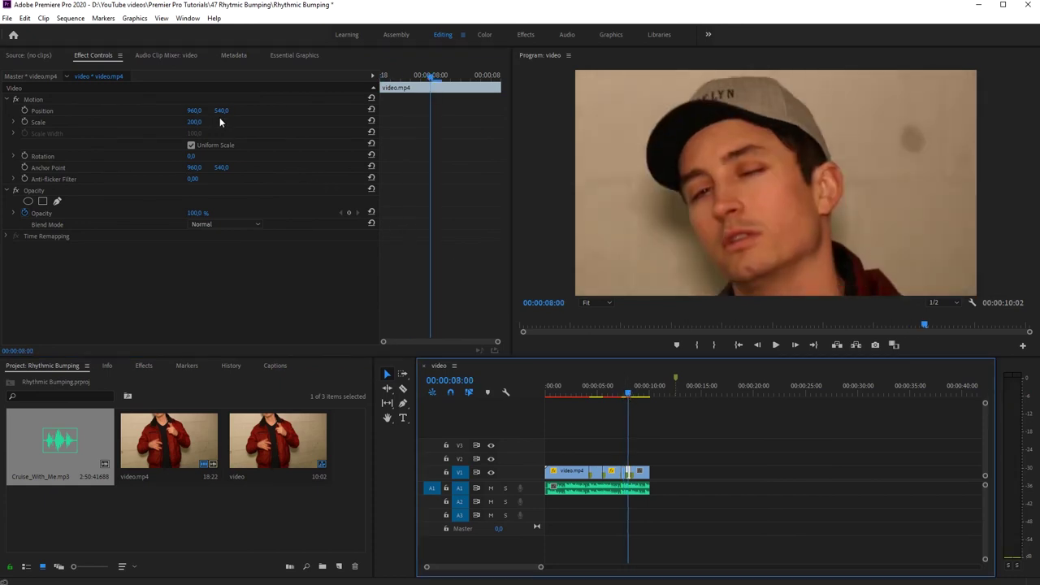
{"action": "left_click", "coordinate": [644, 473]}
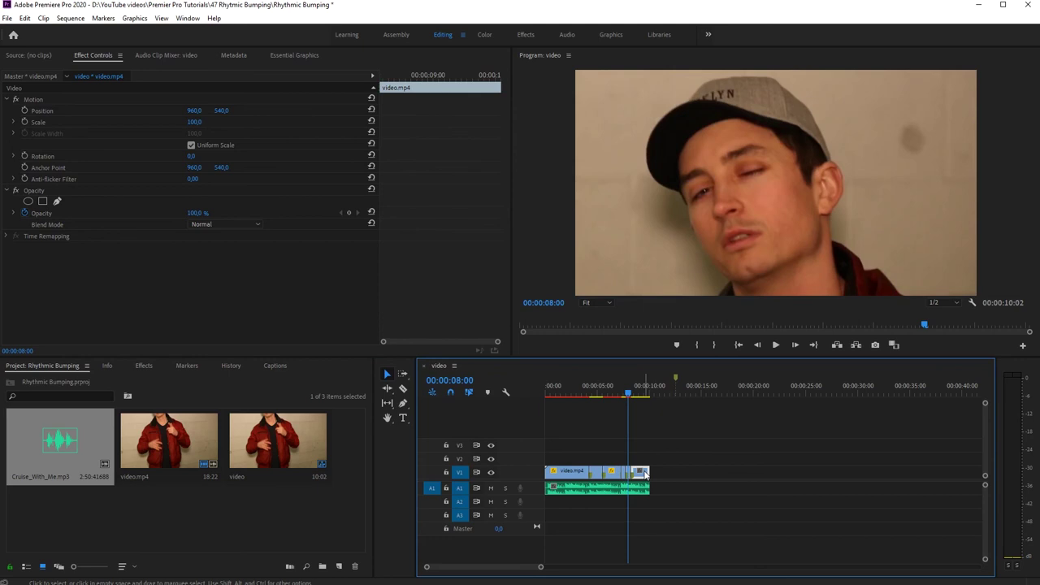
{"action": "left_click_drag", "start_coordinate": [627, 395], "coordinate": [553, 396]}
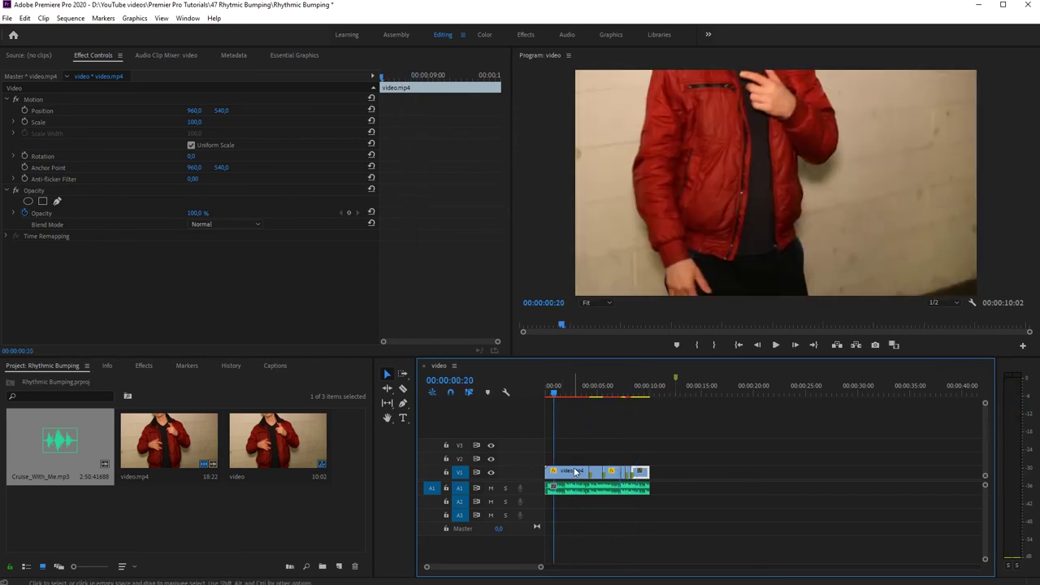
{"action": "left_click", "coordinate": [574, 472]}
{"action": "key", "text": "space"}
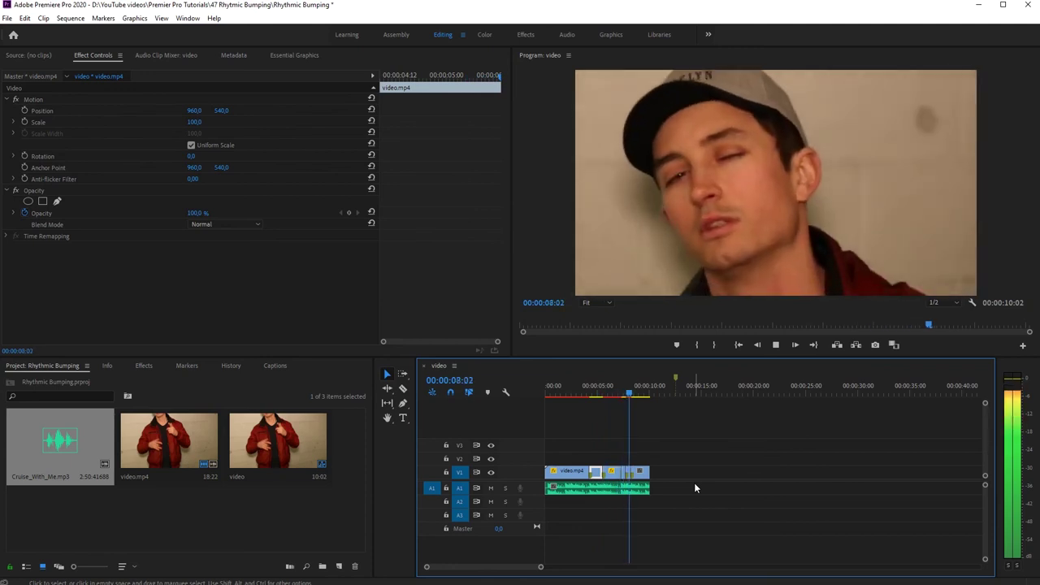
{"action": "key", "text": "space"}
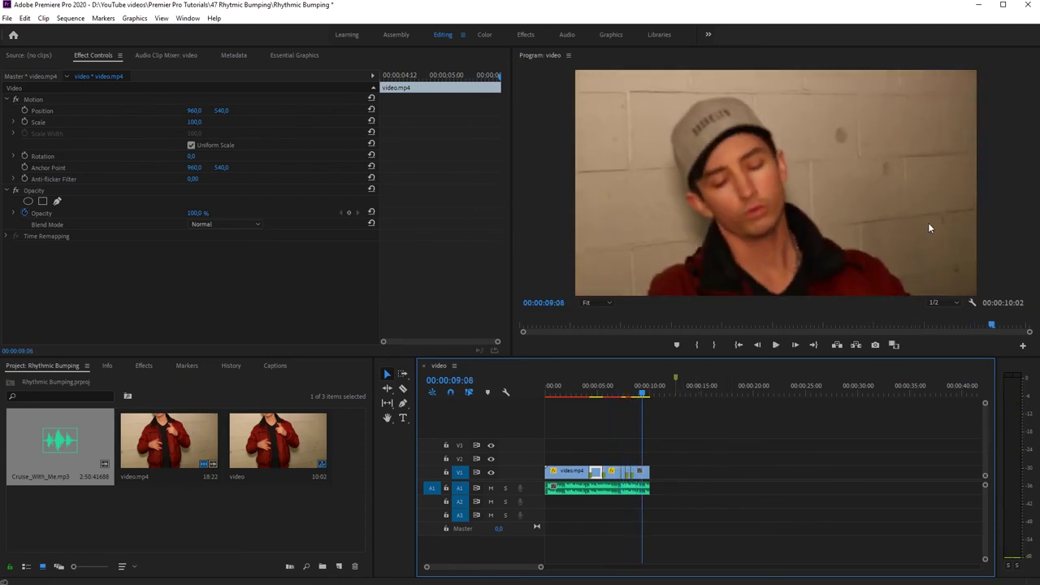